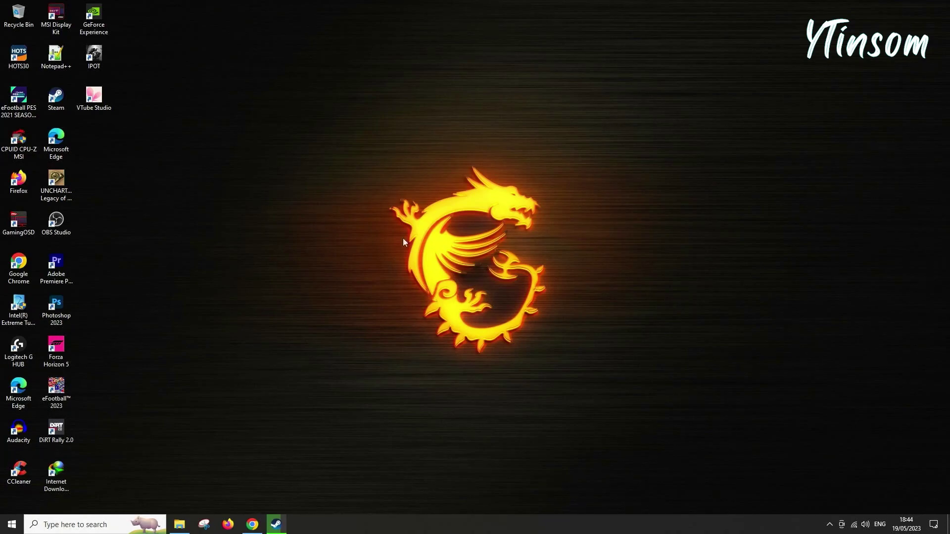
# Step: Search the Steam store for "vtube studio", view the free VTube Studio product page, and close Steam
pyautogui.click(277, 524)
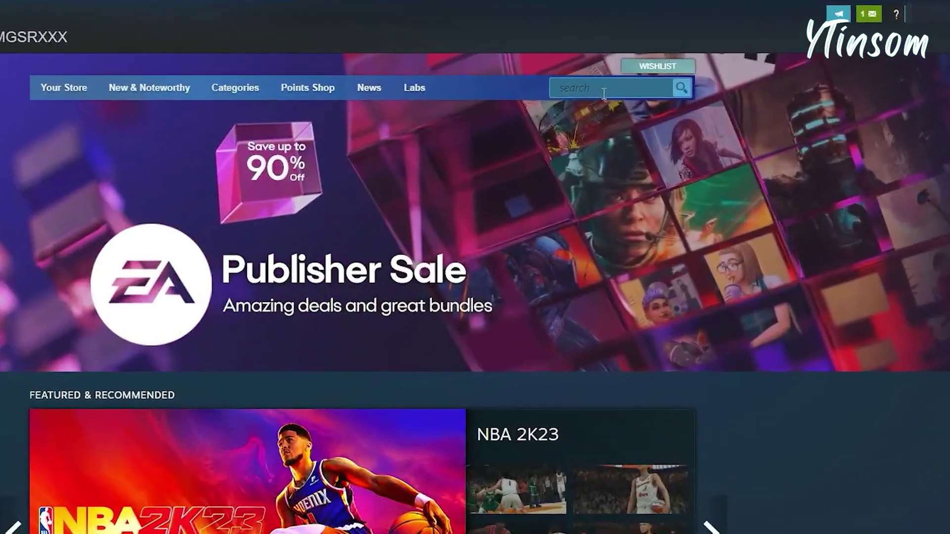
pyautogui.click(603, 93)
pyautogui.write('vtu')
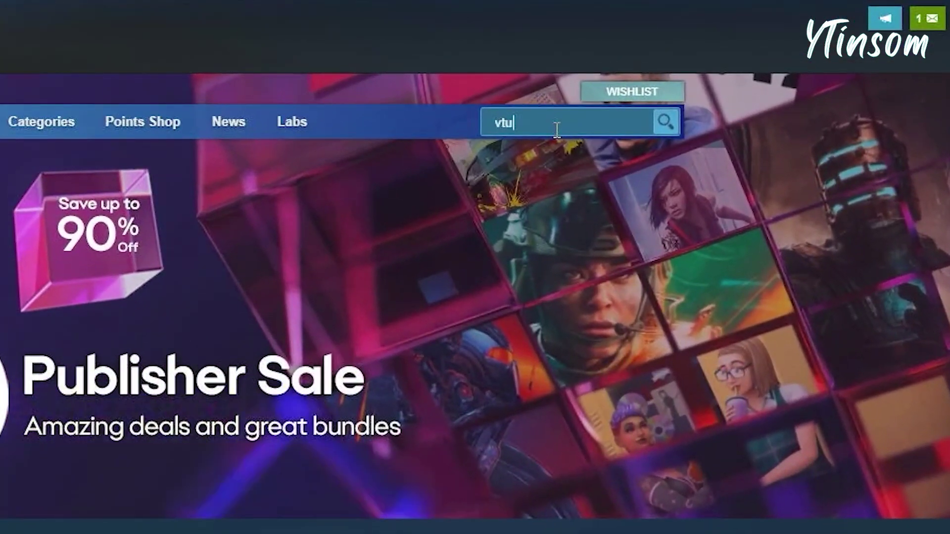
pyautogui.write('be stu')
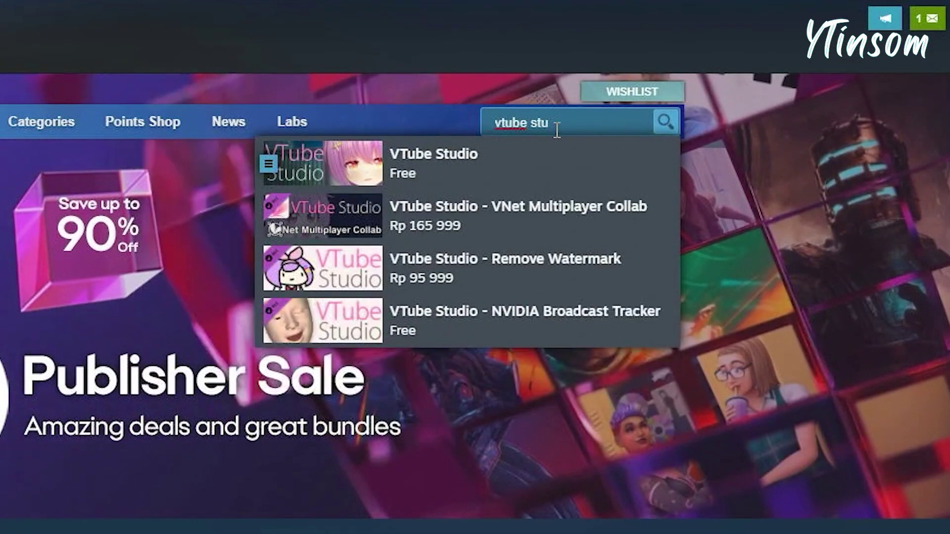
pyautogui.write('dio')
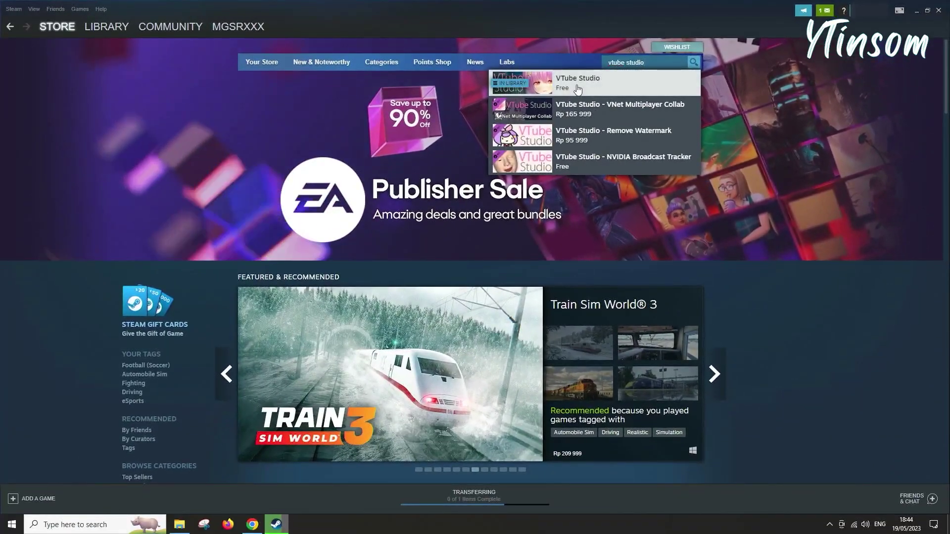
pyautogui.click(571, 80)
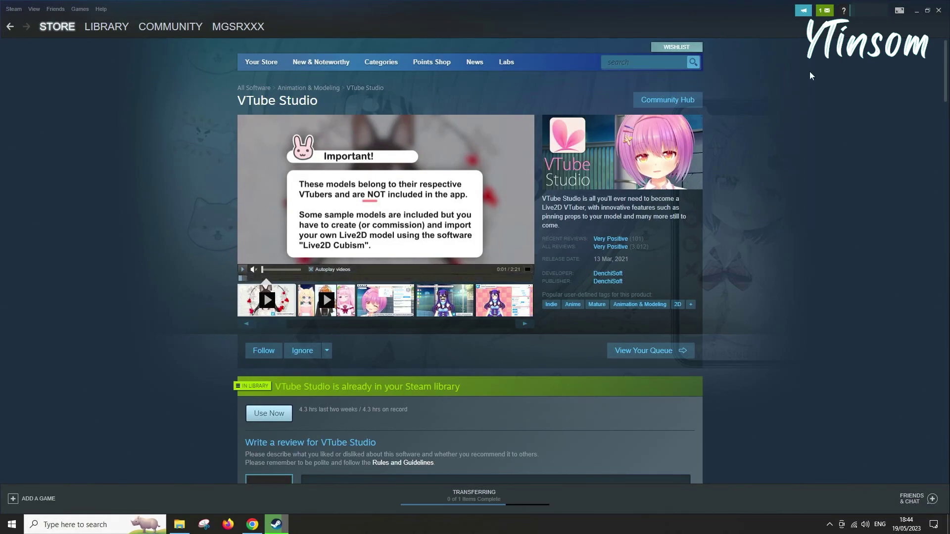
pyautogui.click(939, 11)
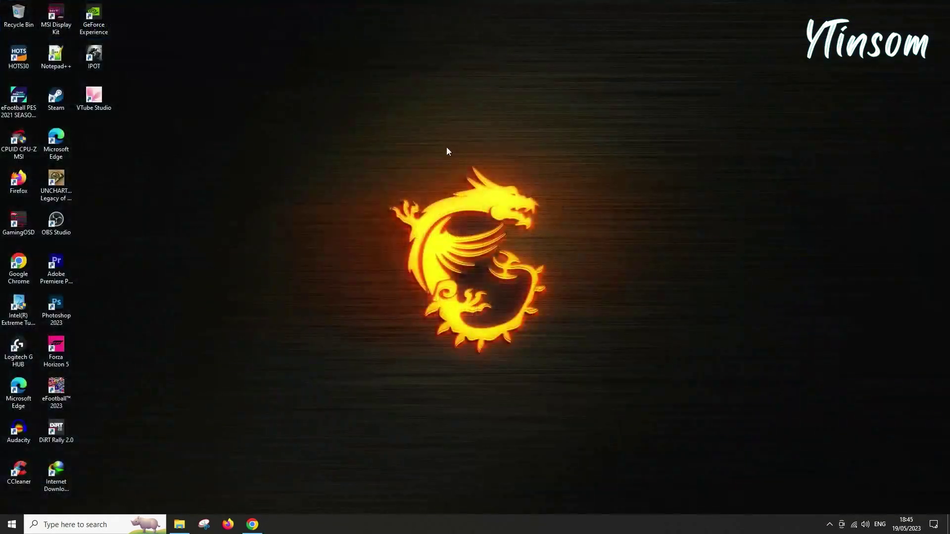
# Step: Launch VTube Studio and search the Steam Workshop for models to download, keeping the default search filters
pyautogui.doubleClick(102, 102)
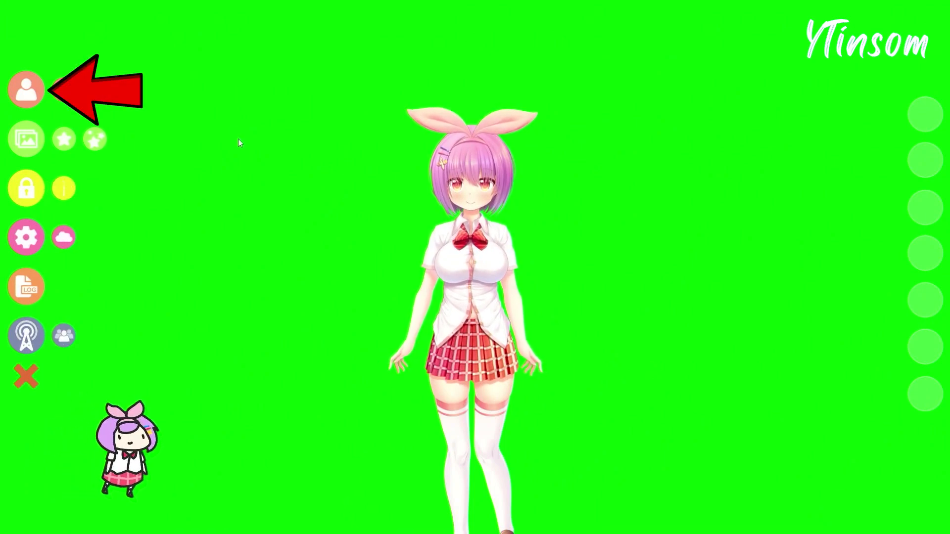
pyautogui.click(39, 96)
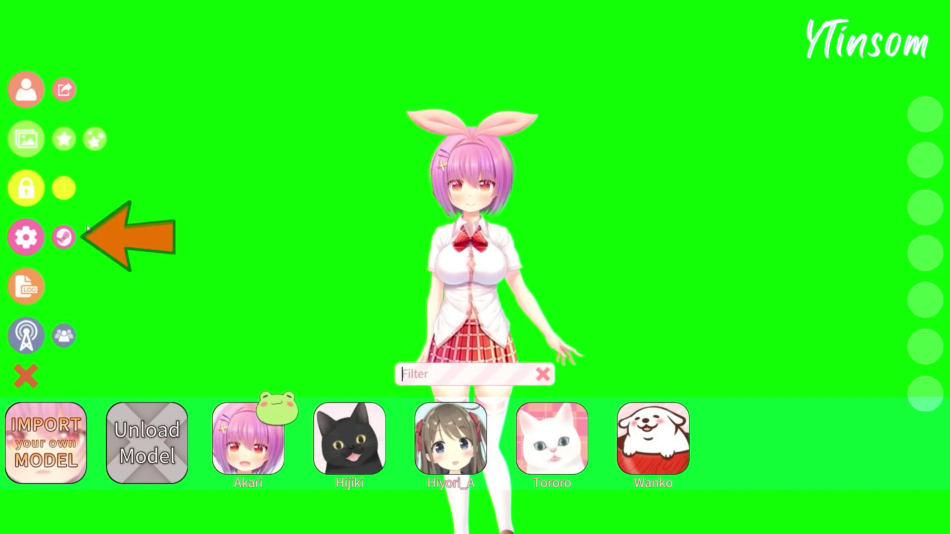
pyautogui.click(65, 238)
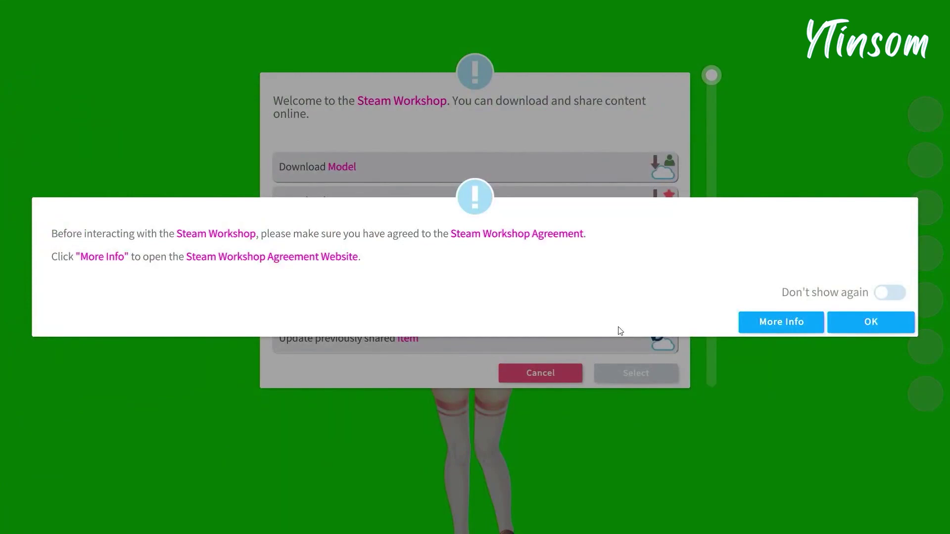
pyautogui.click(857, 325)
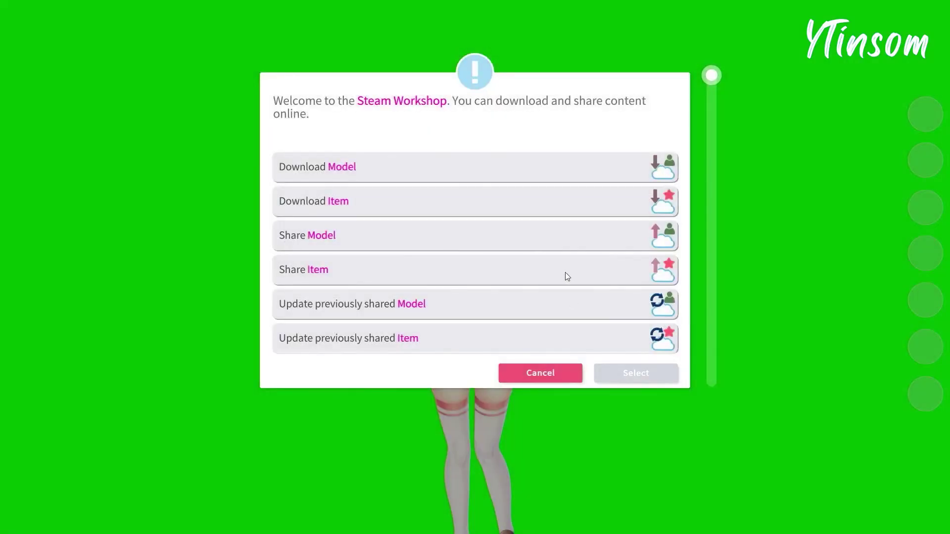
pyautogui.click(575, 181)
pyautogui.click(636, 379)
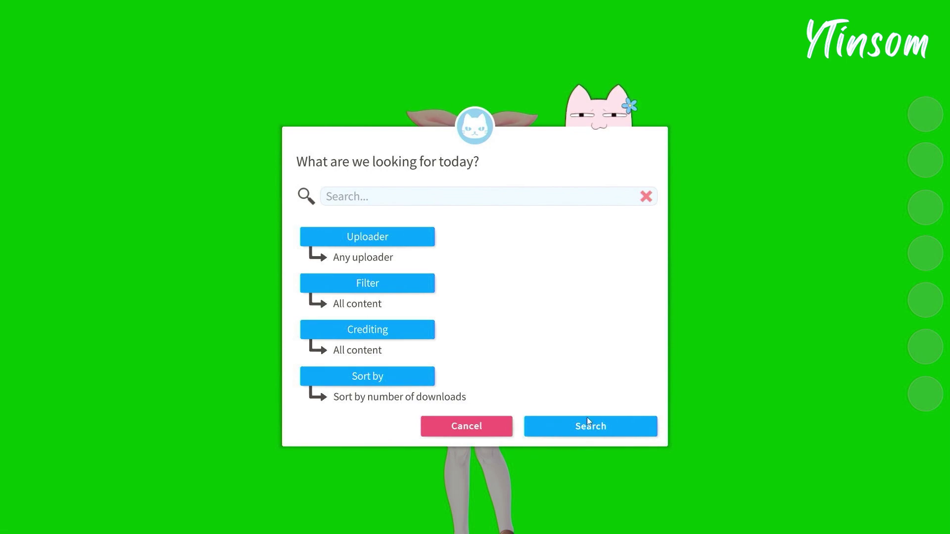
pyautogui.click(592, 429)
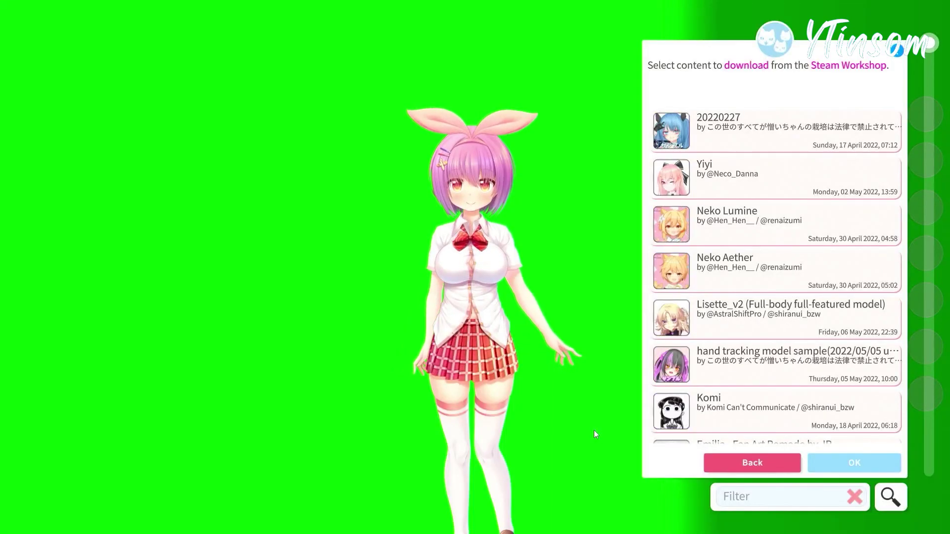
# Step: Download the Yiyi model from the Steam Workshop results
pyautogui.click(731, 184)
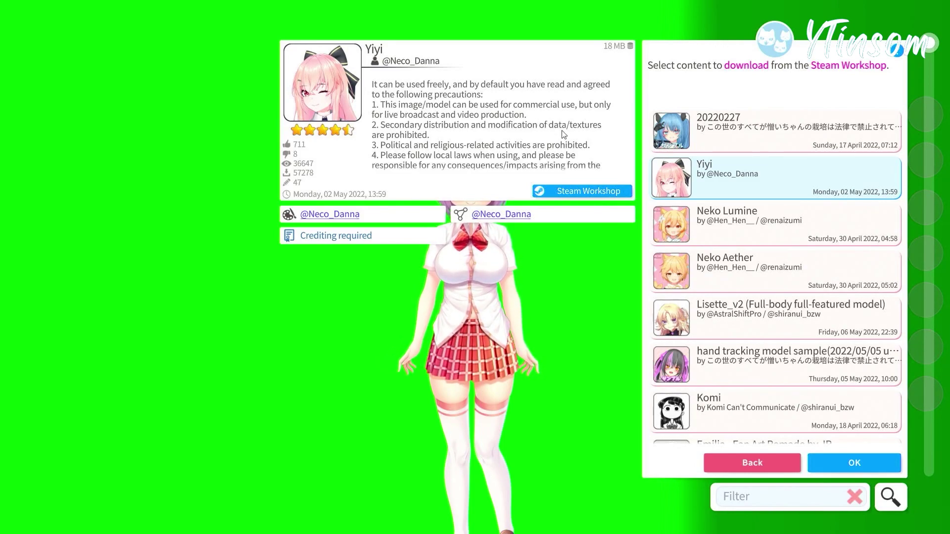
pyautogui.click(854, 461)
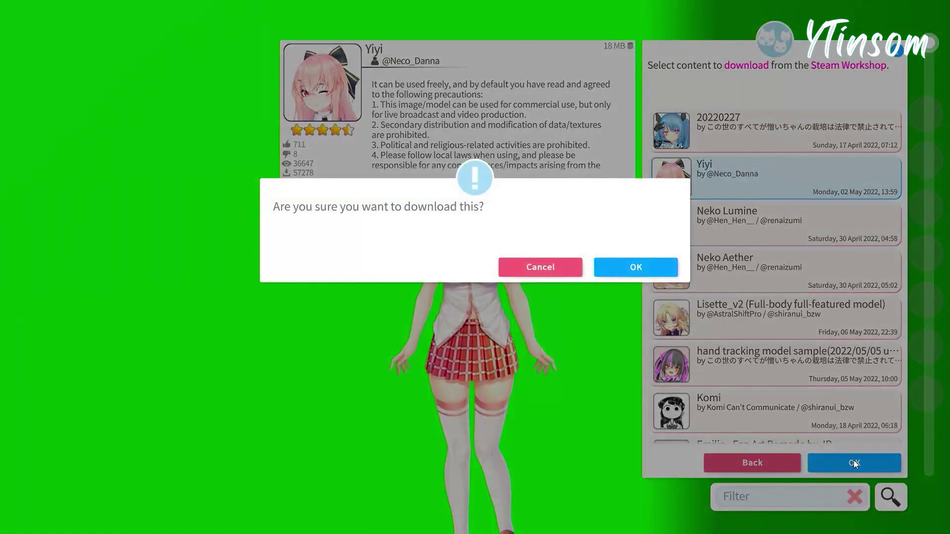
pyautogui.click(633, 267)
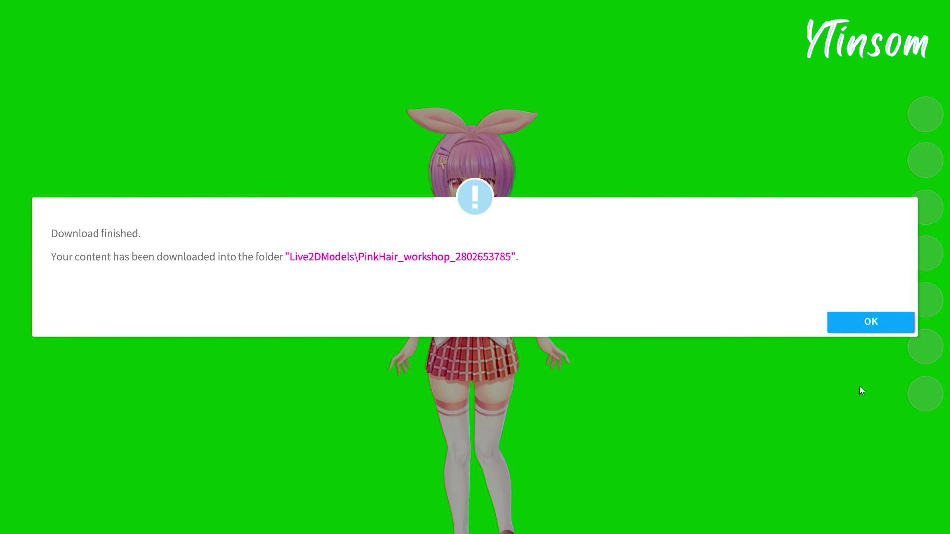
pyautogui.click(875, 322)
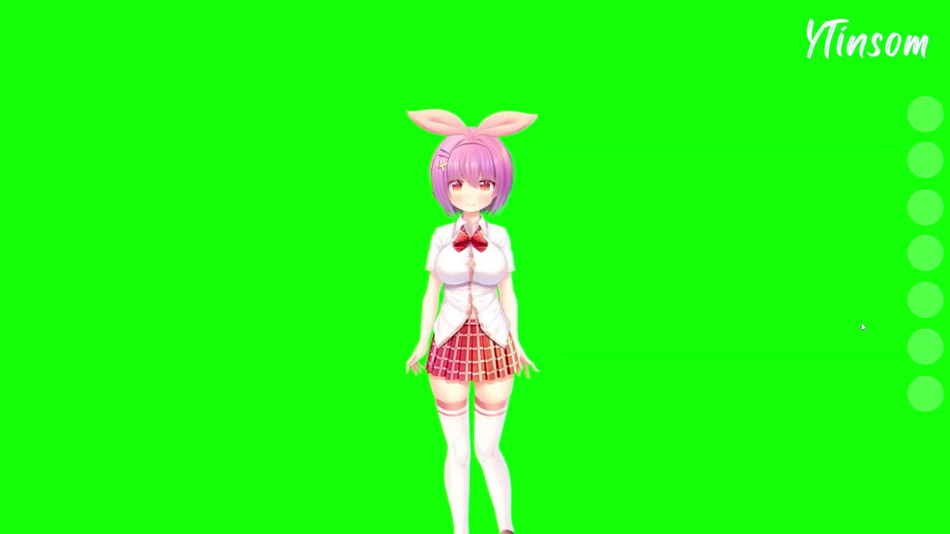
# Step: Load the downloaded yiyi model, then shrink and reposition it so its head and upper body are in view
pyautogui.click(274, 204)
pyautogui.click(19, 95)
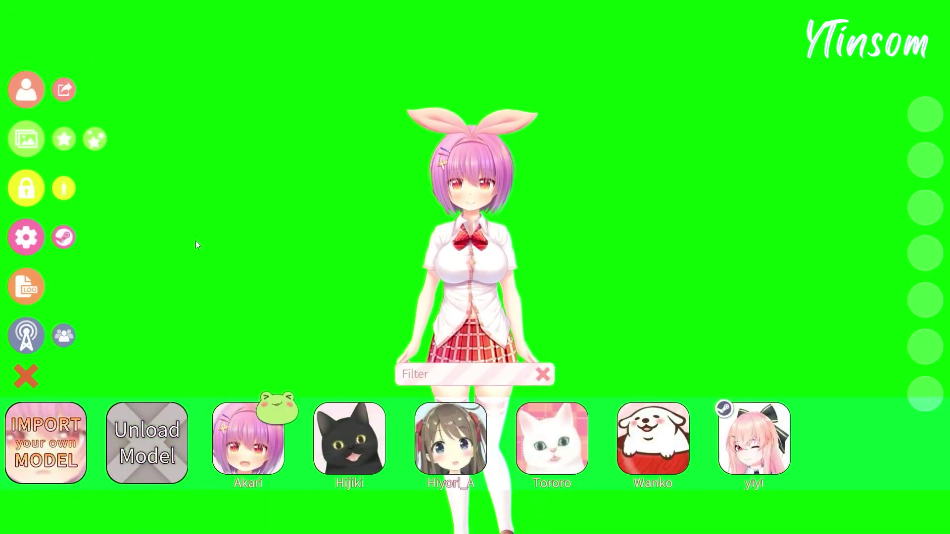
pyautogui.click(750, 450)
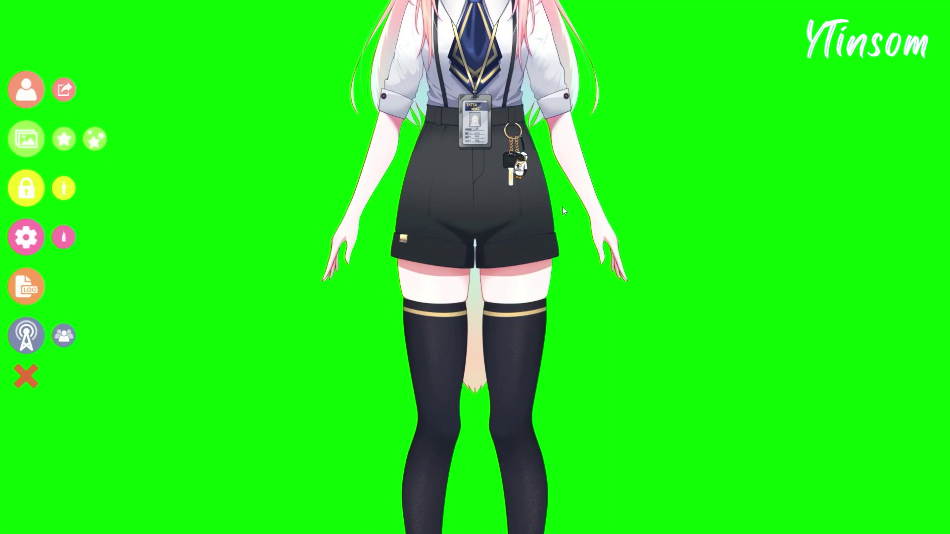
pyautogui.scroll(-5, 562, 207)
pyautogui.moveTo(515, 238); pyautogui.dragTo(563, 324)
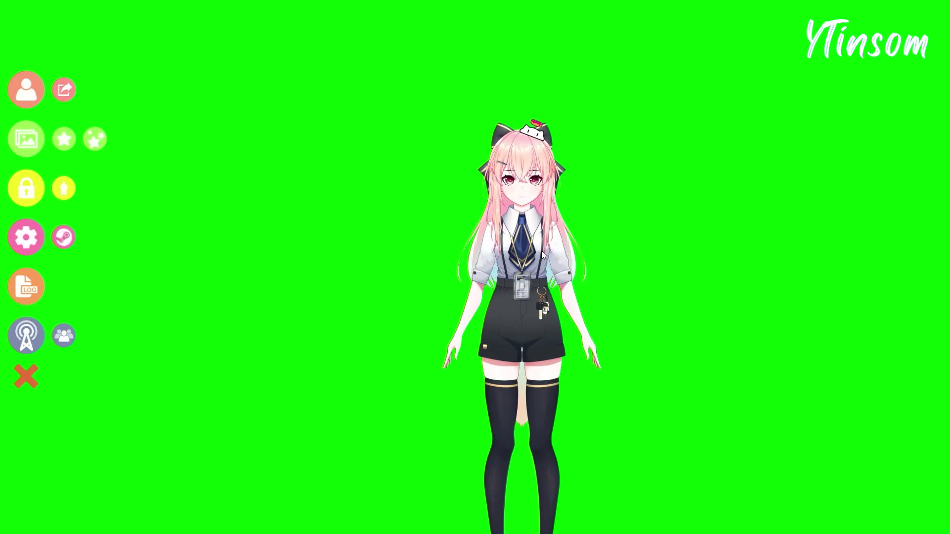
# Step: Look through the general settings and open the webcam tracking settings
pyautogui.click(28, 238)
pyautogui.scroll(-5, 619, 243)
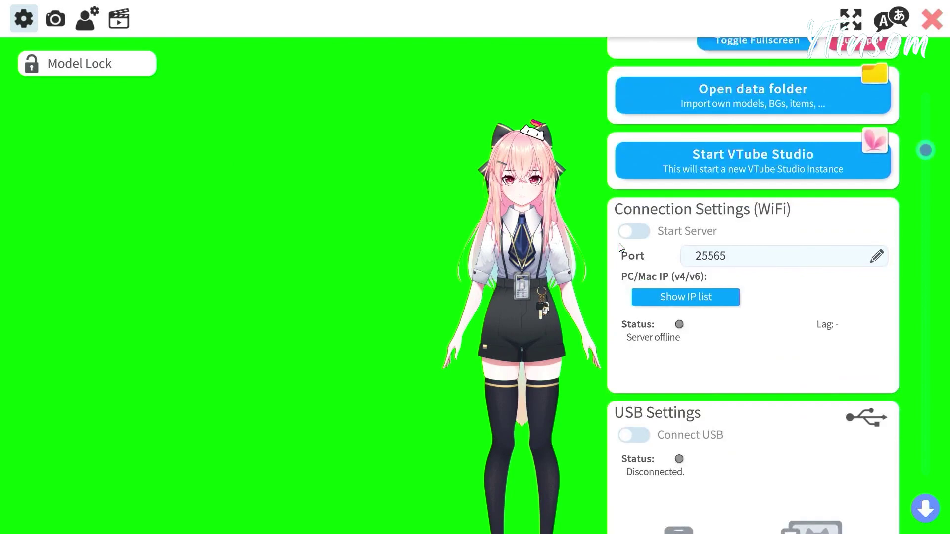
pyautogui.scroll(3, 620, 247)
pyautogui.scroll(-10, 620, 248)
pyautogui.scroll(-15, 622, 249)
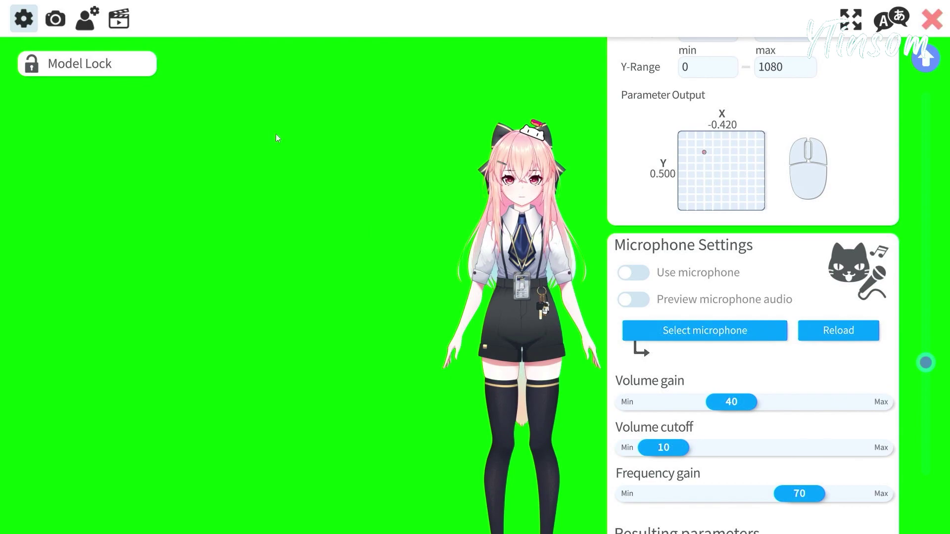
pyautogui.click(55, 19)
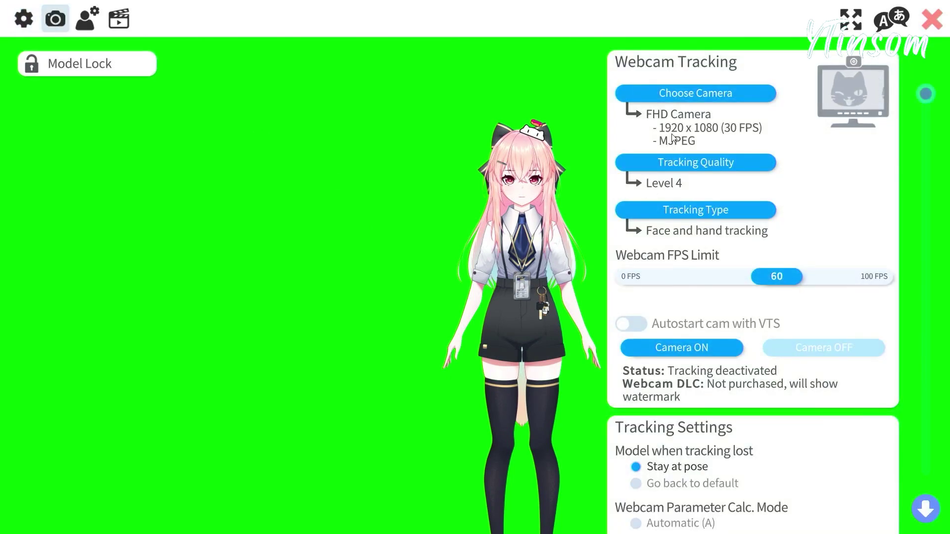
# Step: Choose FHD Camera as the tracking webcam at 1920 x 1080, 30 FPS, in MJPEG color format
pyautogui.click(697, 93)
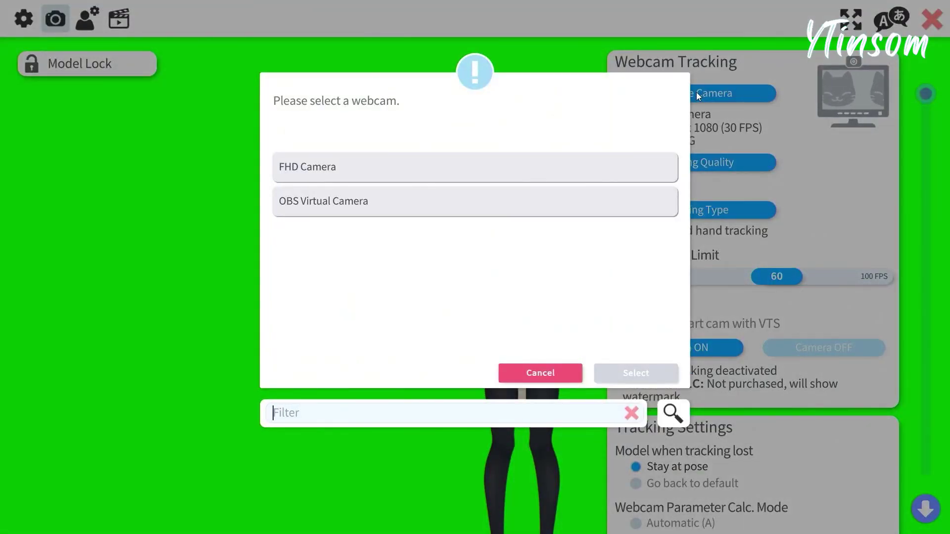
pyautogui.click(469, 177)
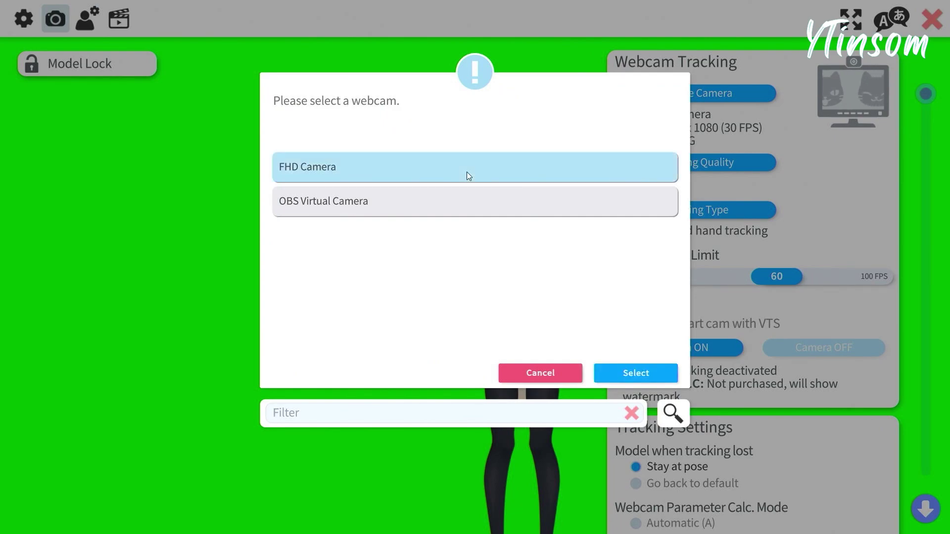
pyautogui.click(636, 373)
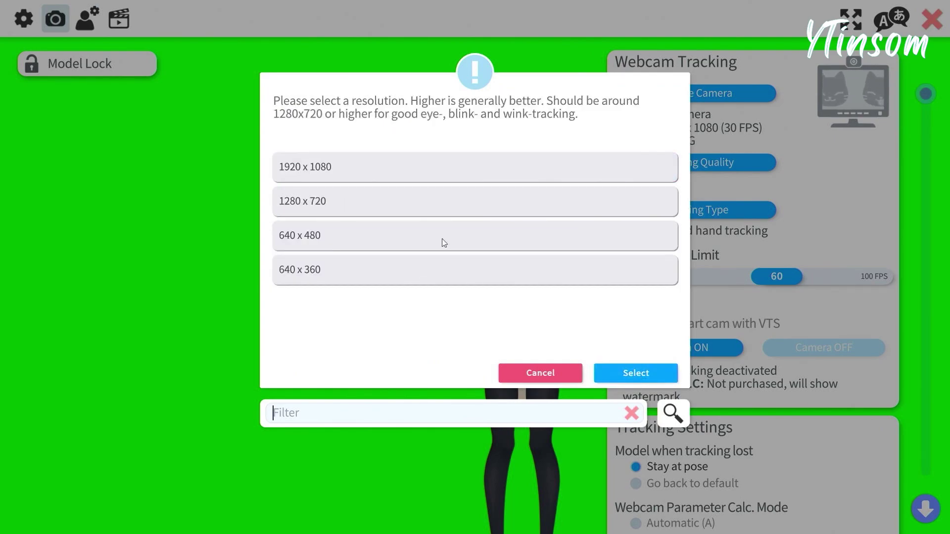
pyautogui.click(382, 167)
pyautogui.click(634, 372)
pyautogui.click(402, 173)
pyautogui.click(636, 381)
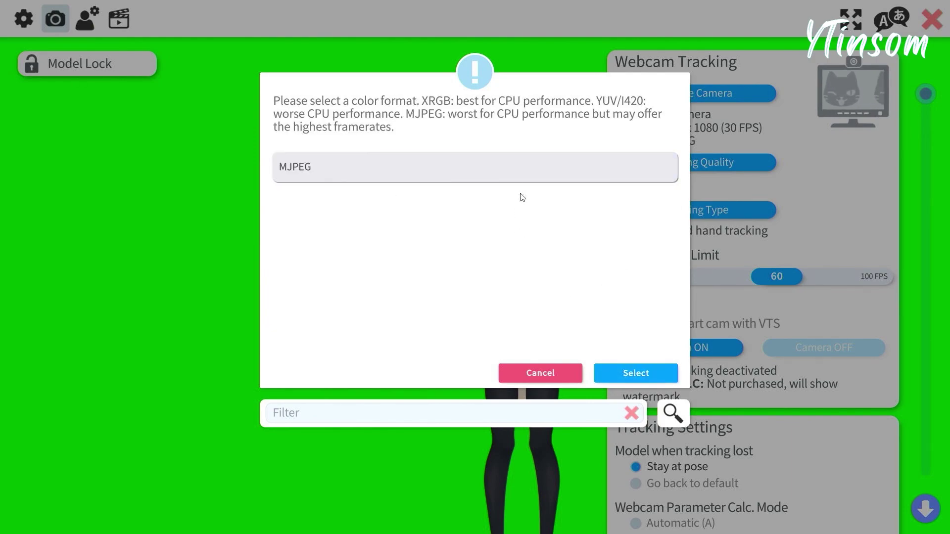
pyautogui.click(529, 175)
pyautogui.click(643, 373)
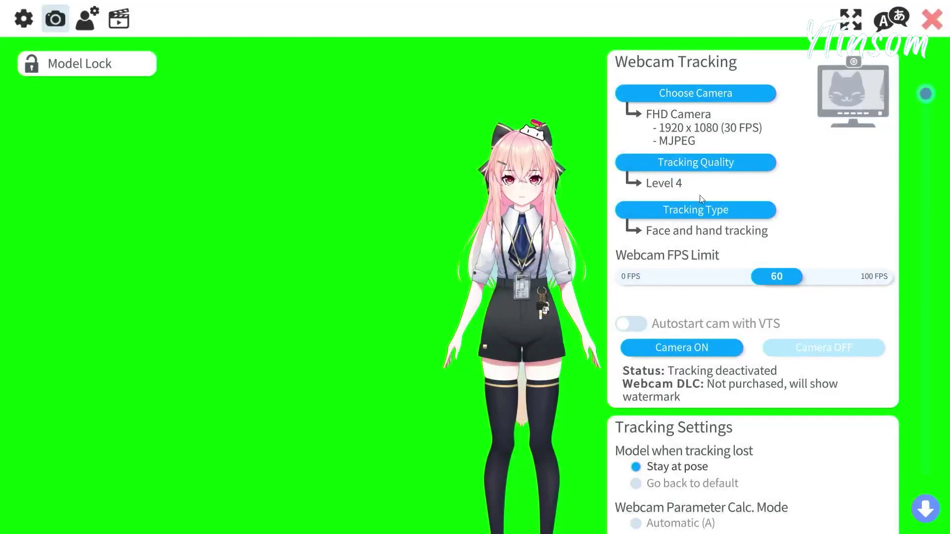
# Step: Set the webcam tracking quality to Level 4, best tracking with limited winking support but more stable blinking
pyautogui.click(711, 166)
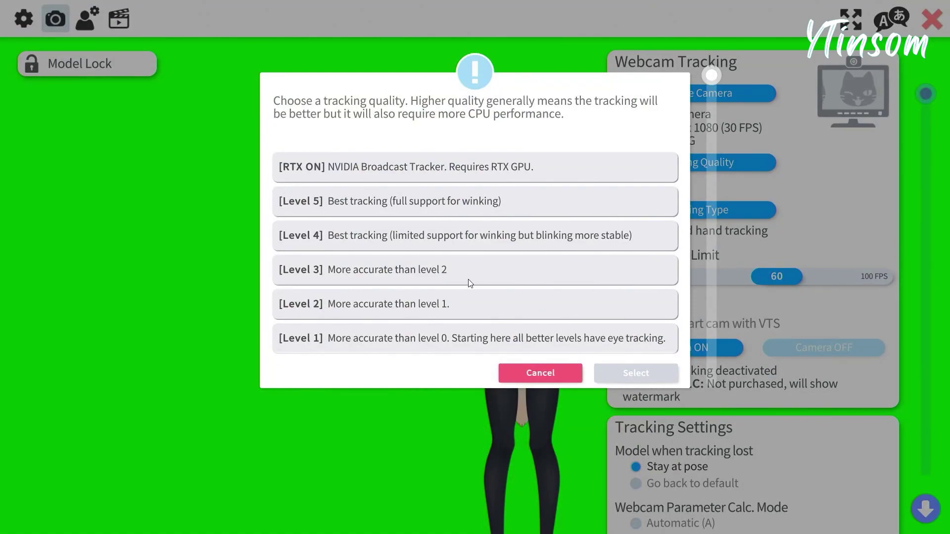
pyautogui.scroll(-2, 472, 279)
pyautogui.scroll(2, 475, 278)
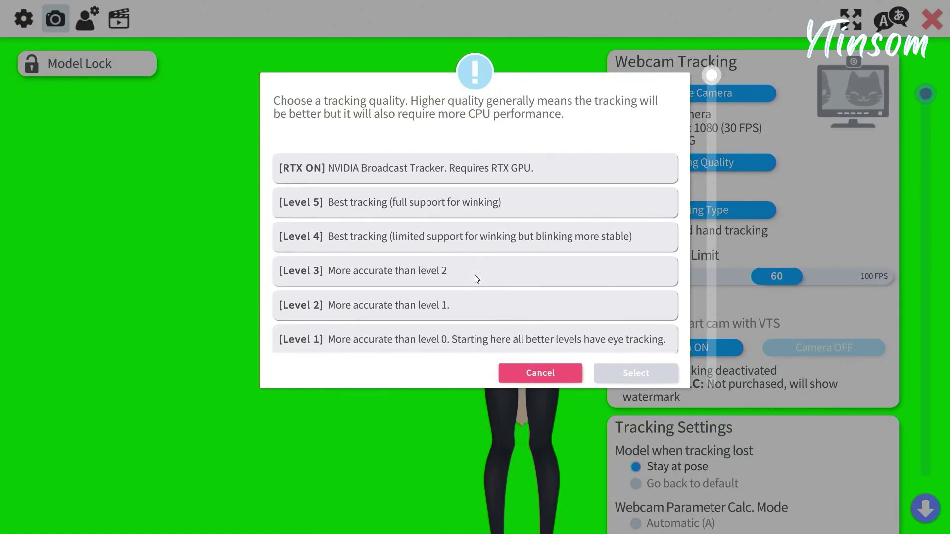
pyautogui.click(410, 236)
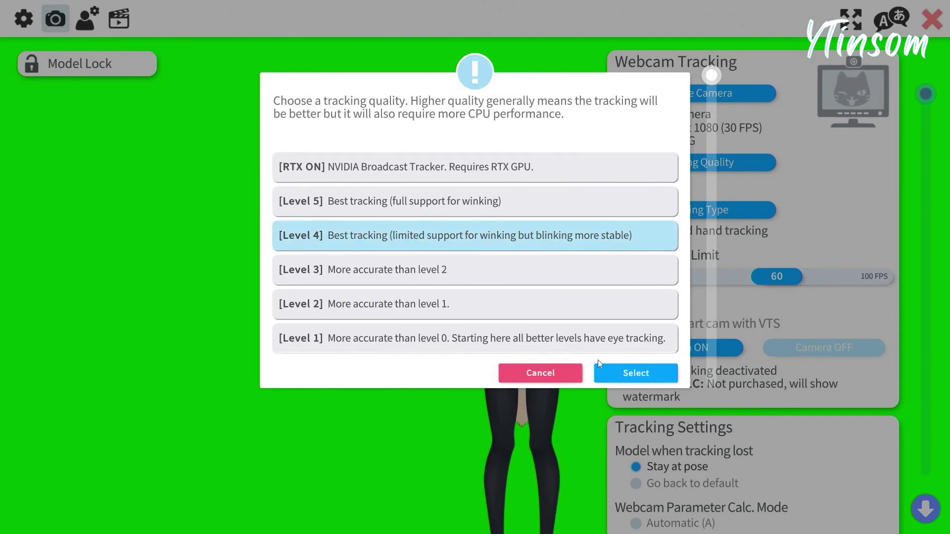
pyautogui.click(636, 374)
# Step: Set the webcam tracking type to Face and hand tracking
pyautogui.click(701, 211)
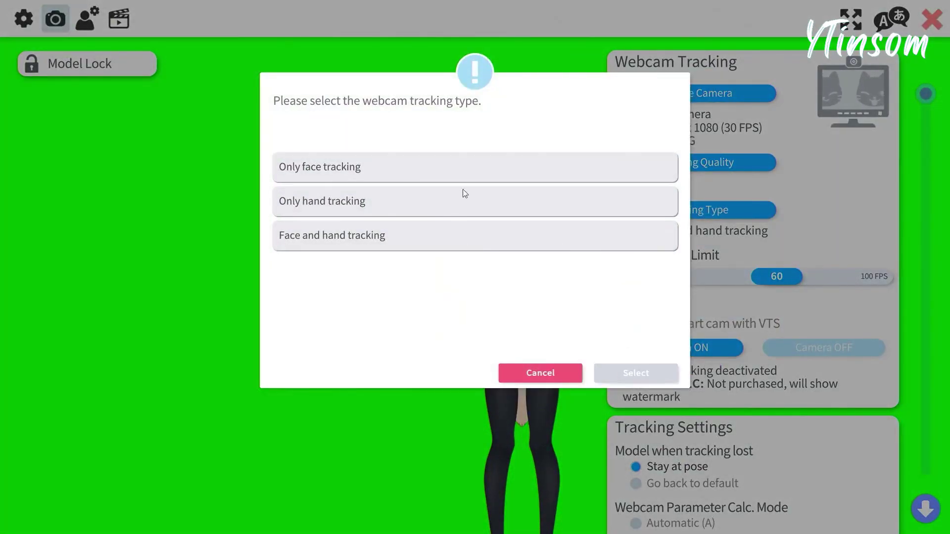
pyautogui.click(465, 236)
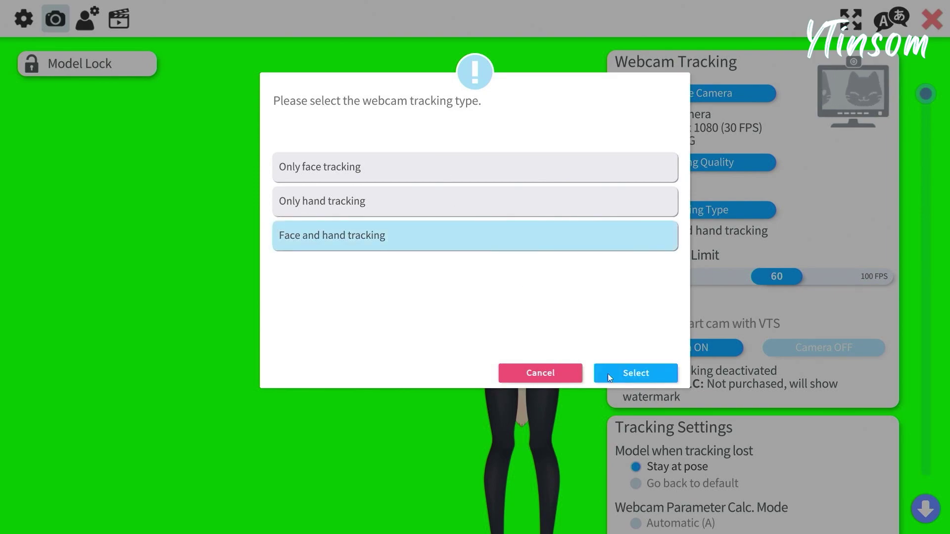
pyautogui.click(638, 379)
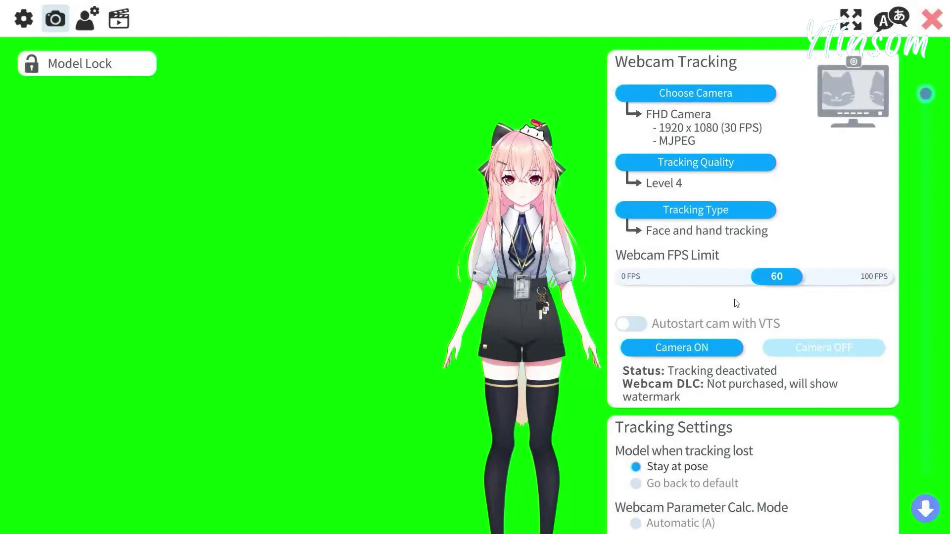
# Step: Turn on webcam tracking, acknowledge its notices, calibrate the face tracker and close the tracking preview
pyautogui.click(716, 349)
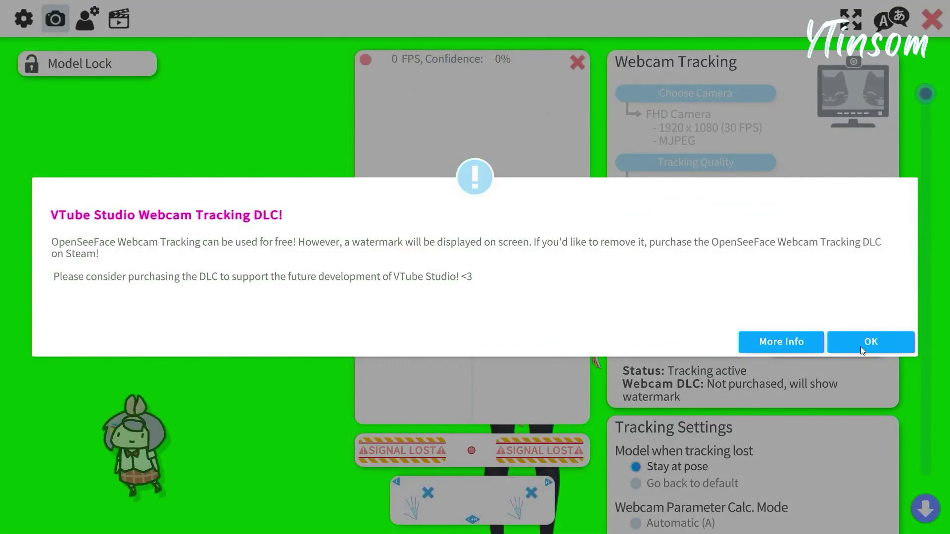
pyautogui.click(862, 347)
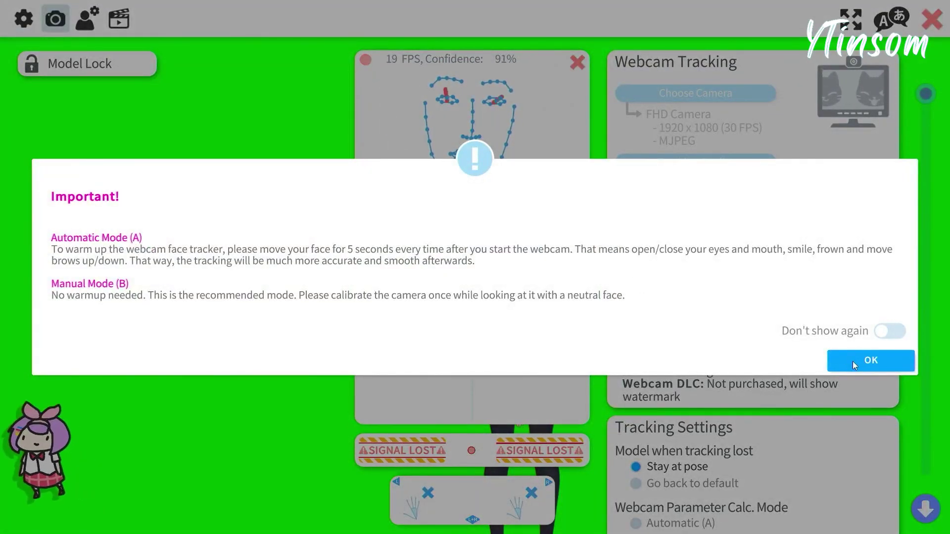
pyautogui.click(854, 363)
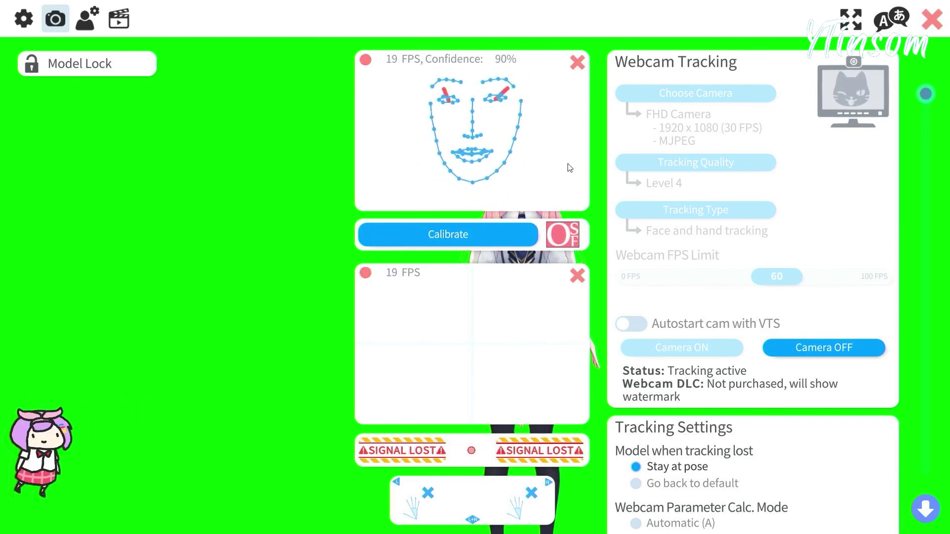
pyautogui.click(503, 230)
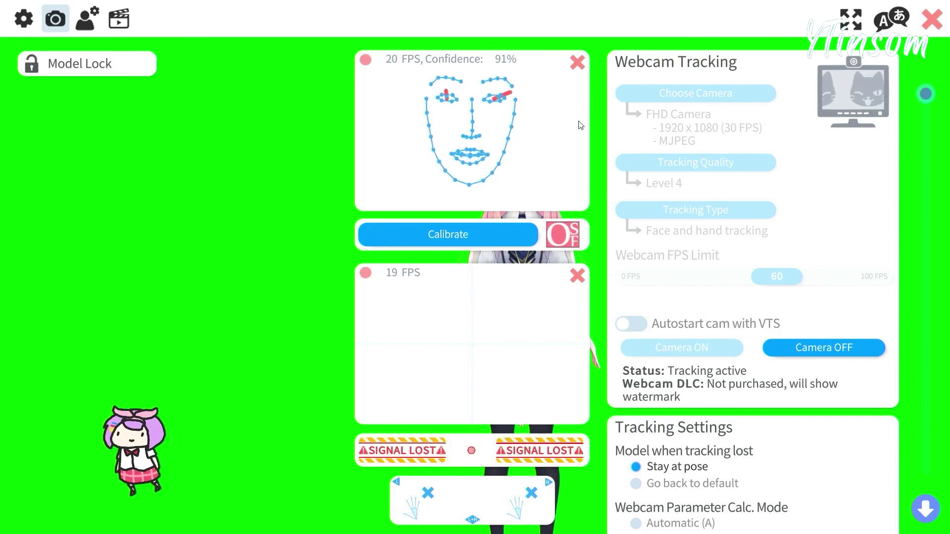
pyautogui.click(575, 62)
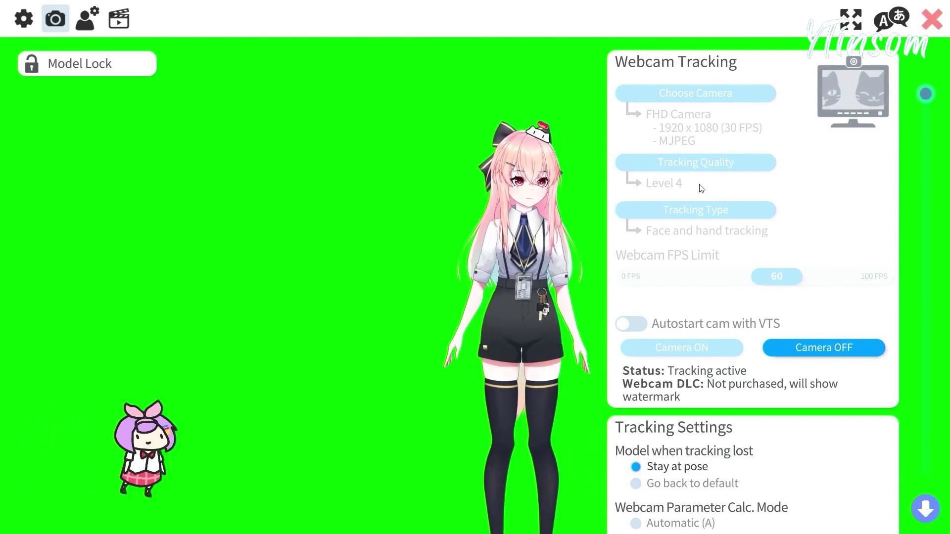
# Step: Look through the remaining camera settings, from tracking sensitivity, Tobii and quality to display lighting, virtual outputs and Live2D recording
pyautogui.scroll(-5, 720, 211)
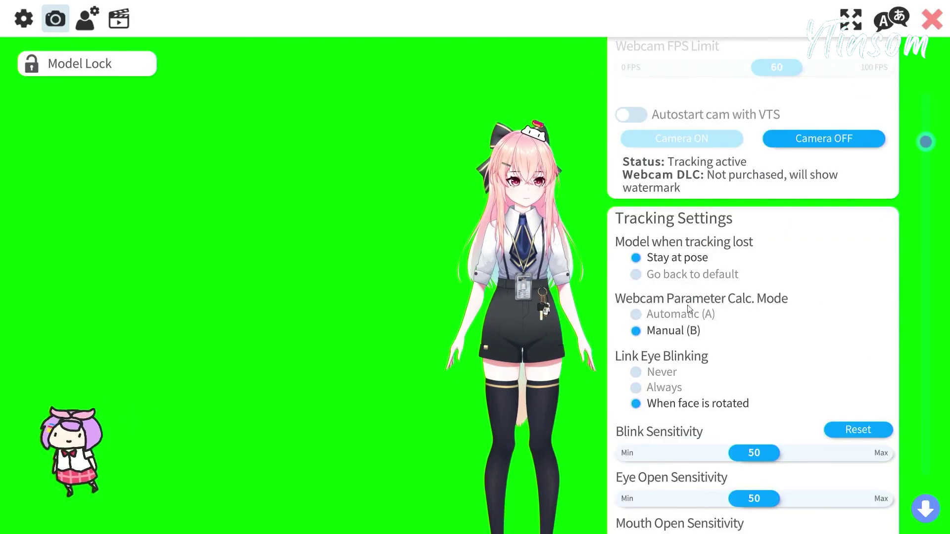
pyautogui.scroll(-8, 692, 348)
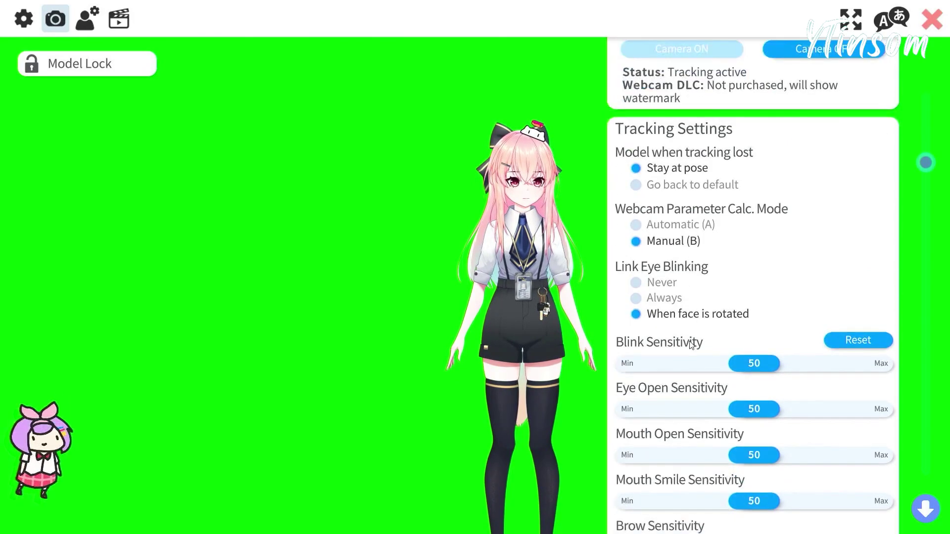
pyautogui.scroll(-11, 691, 342)
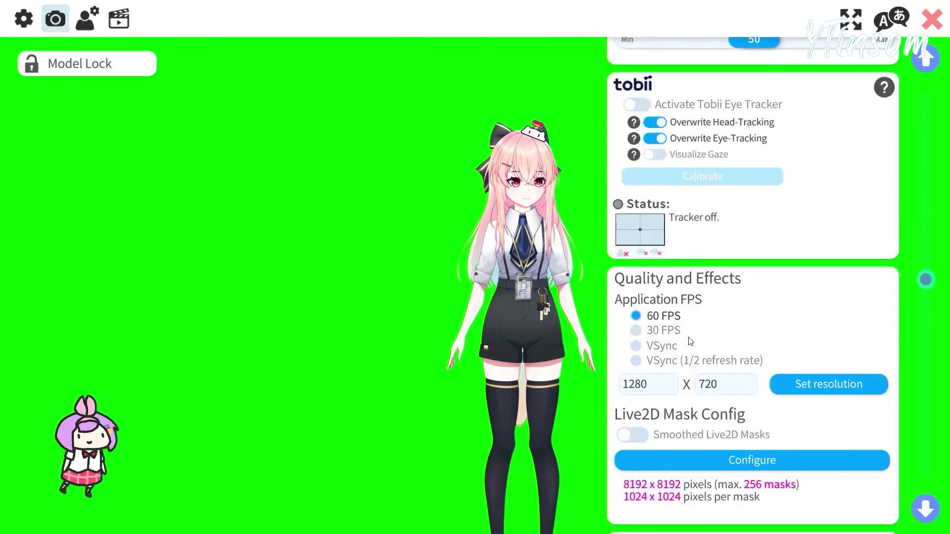
pyautogui.scroll(-11, 689, 335)
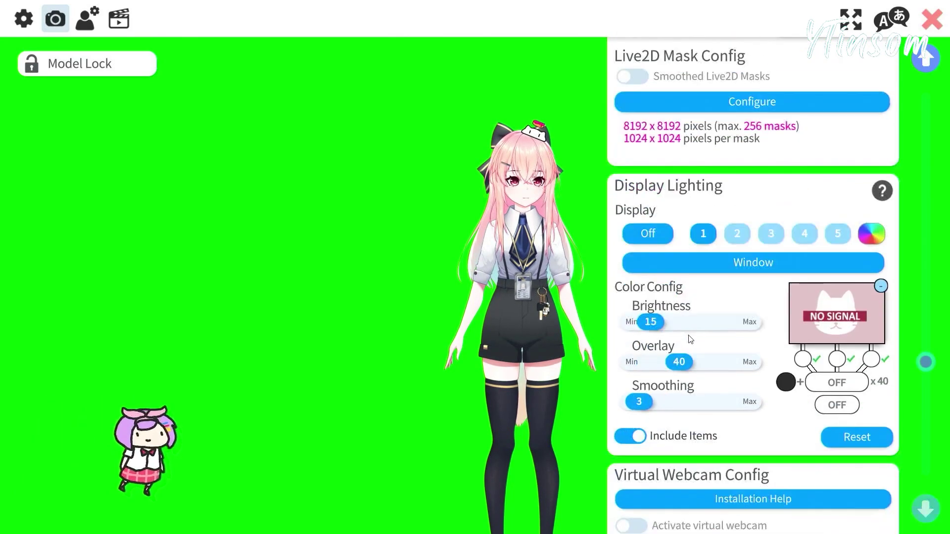
pyautogui.scroll(-4, 691, 337)
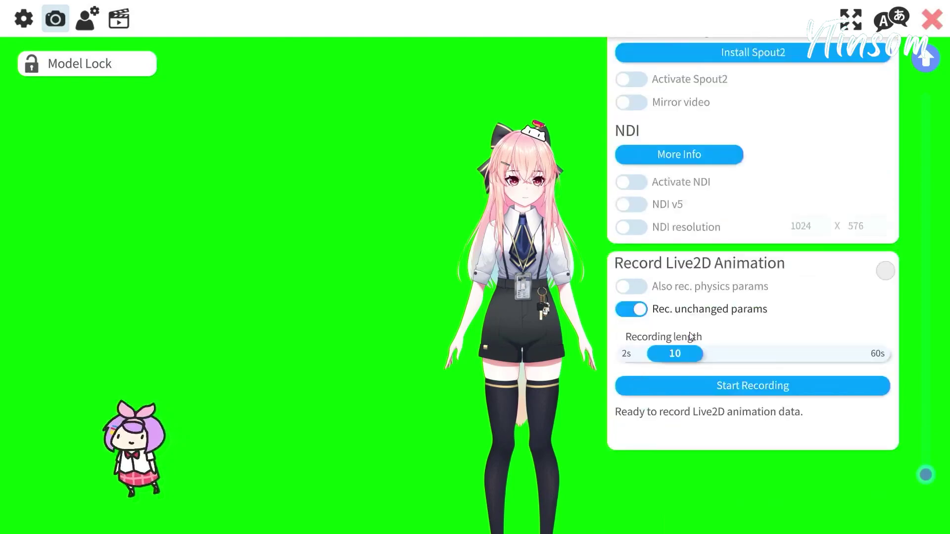
# Step: Examine the yiyi model's settings, including its setup options, movement, physics and tracking parameters
pyautogui.click(94, 24)
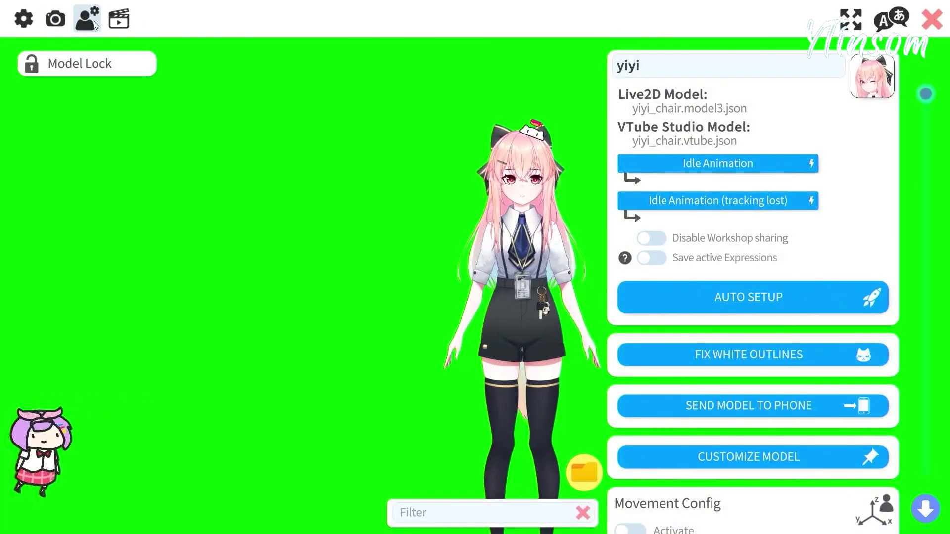
pyautogui.scroll(-7, 735, 235)
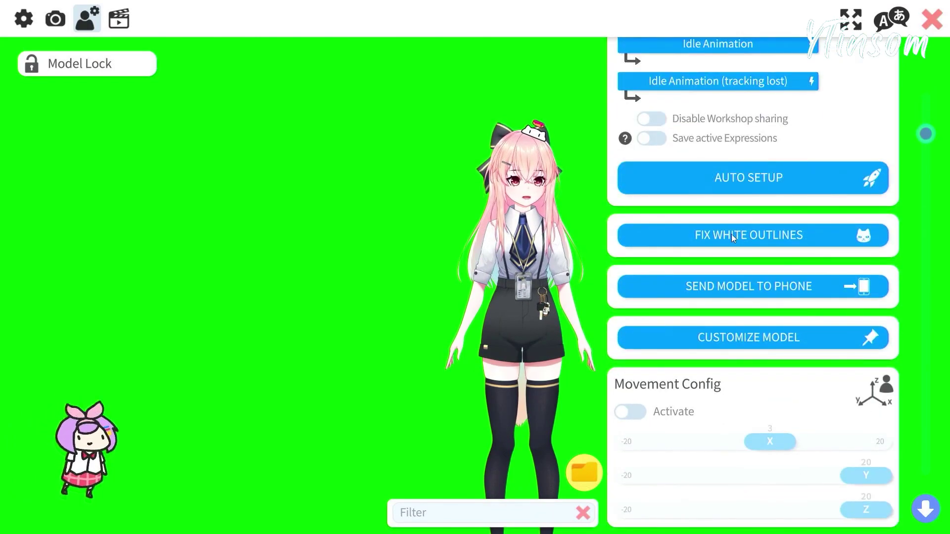
pyautogui.scroll(-9, 733, 238)
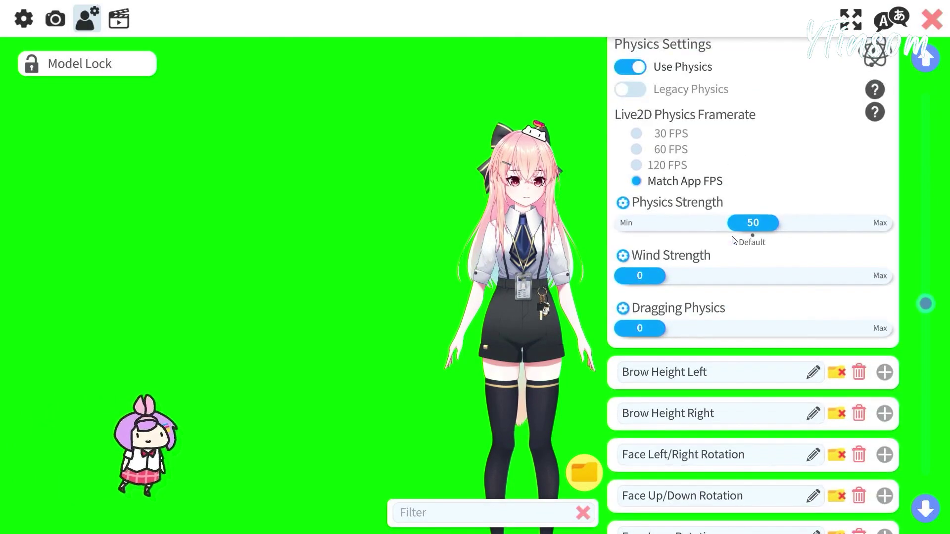
pyautogui.scroll(-7, 732, 239)
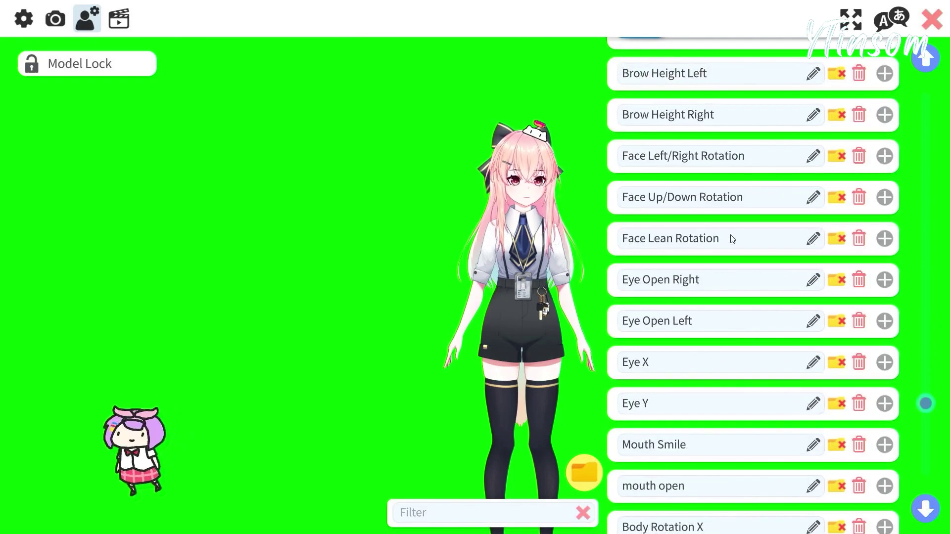
pyautogui.scroll(16, 733, 239)
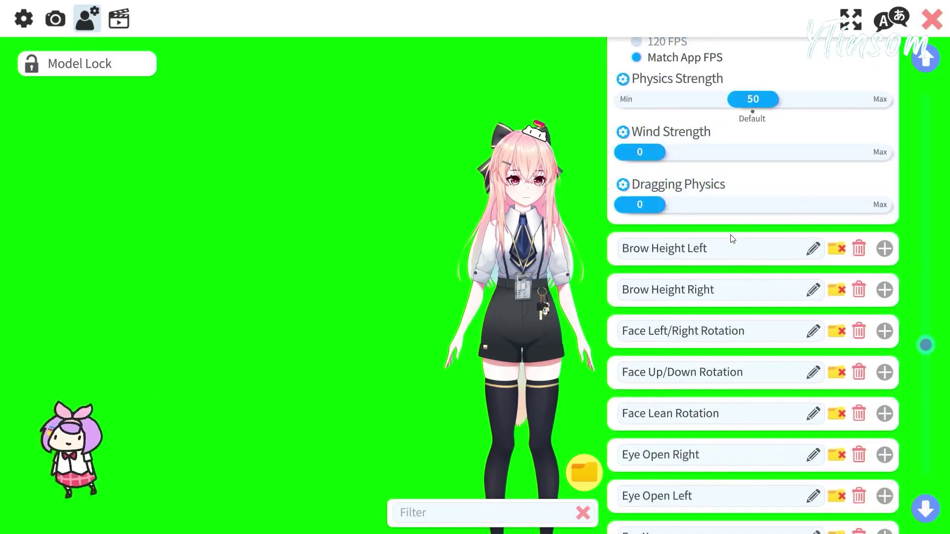
pyautogui.scroll(6, 730, 235)
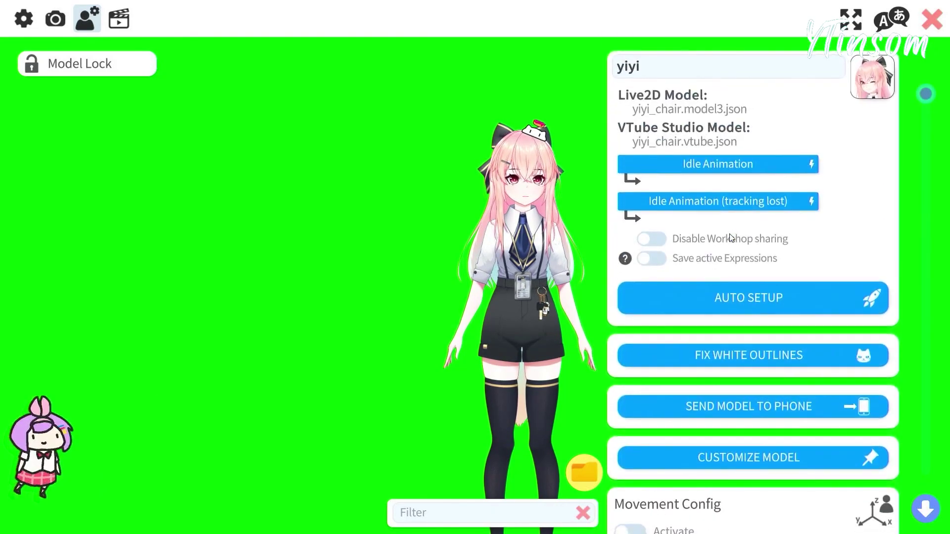
# Step: Examine the model's hotkey settings and the list of expressions in the Expression Editor without choosing one
pyautogui.click(119, 19)
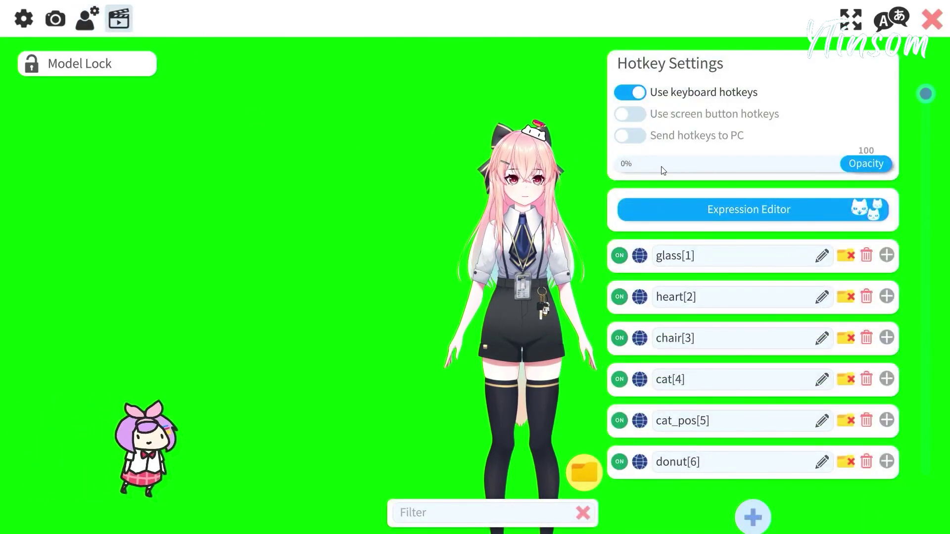
pyautogui.click(715, 215)
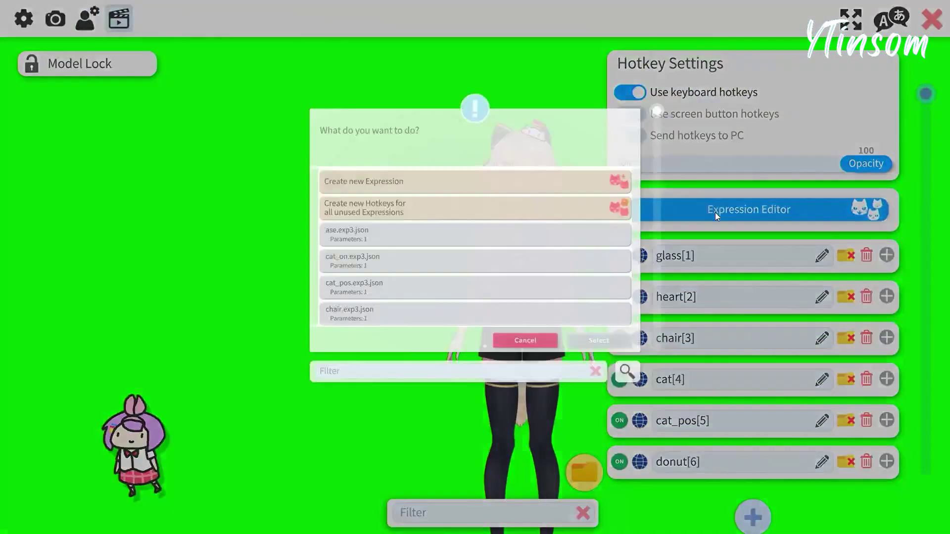
pyautogui.scroll(-5, 550, 225)
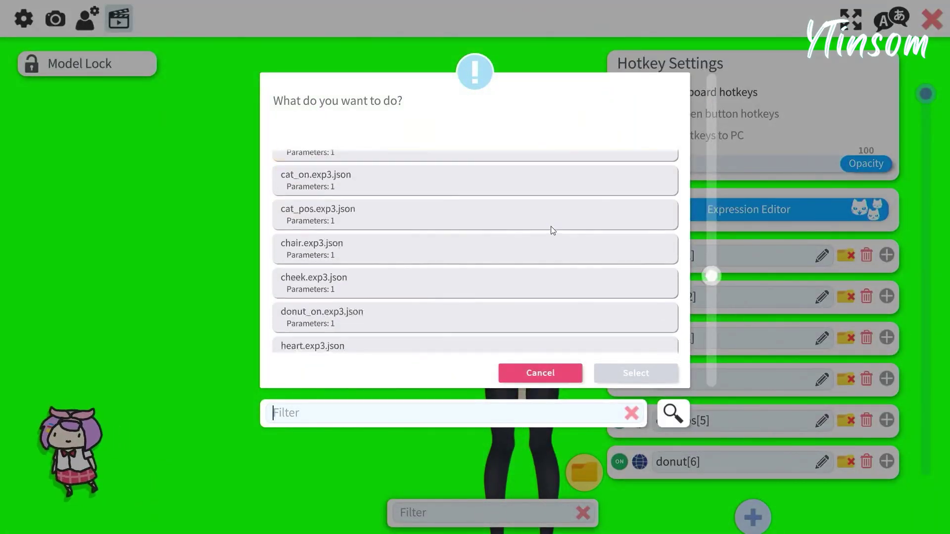
pyautogui.scroll(5, 550, 229)
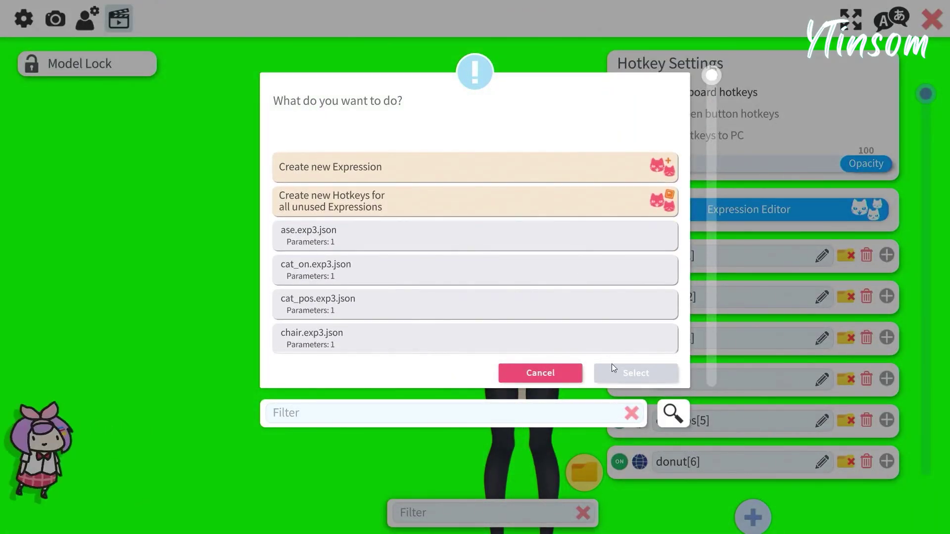
pyautogui.click(578, 374)
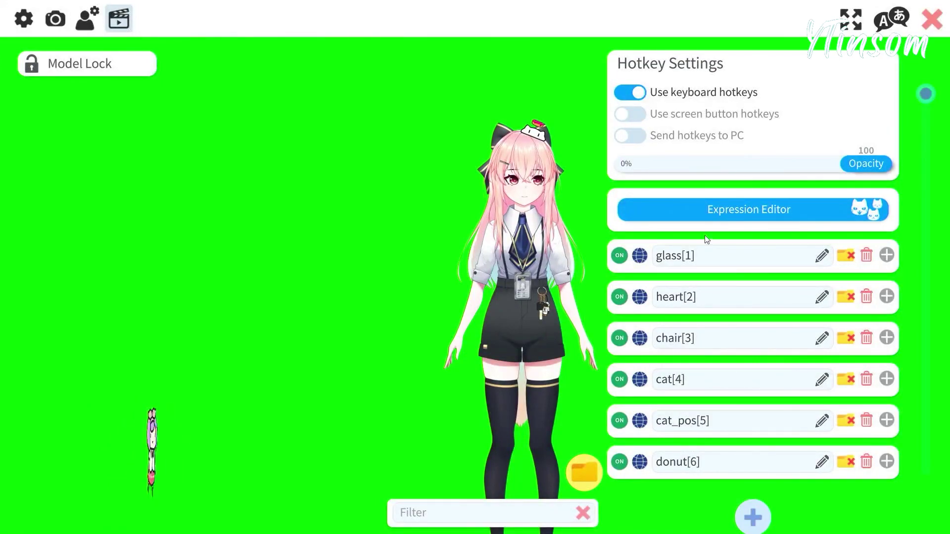
# Step: Close the settings and reposition the model further to the right in the scene
pyautogui.click(933, 23)
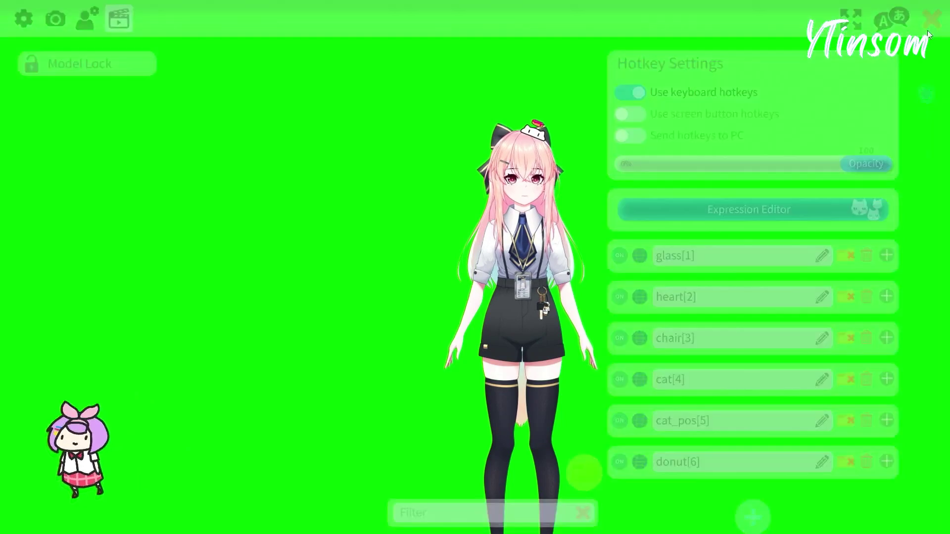
pyautogui.moveTo(528, 224); pyautogui.dragTo(609, 208)
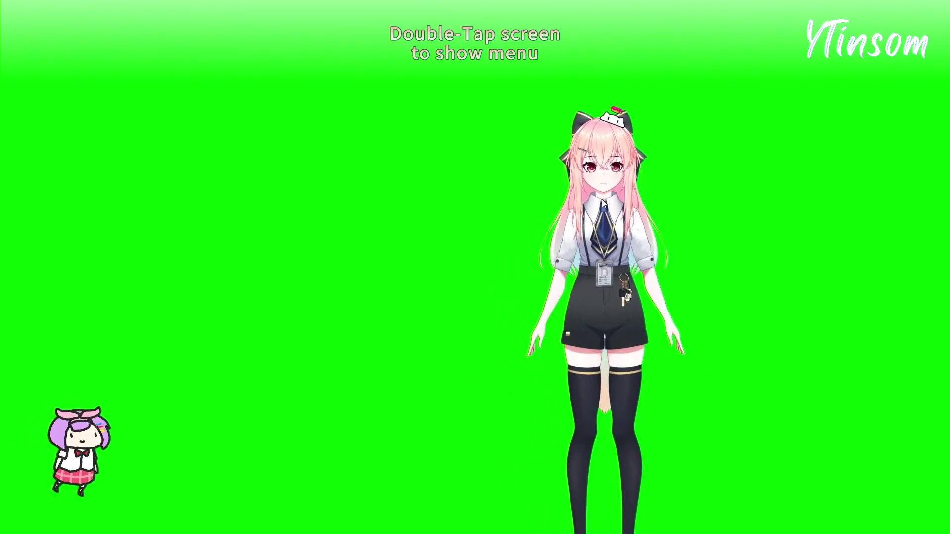
pyautogui.doubleClick(602, 199)
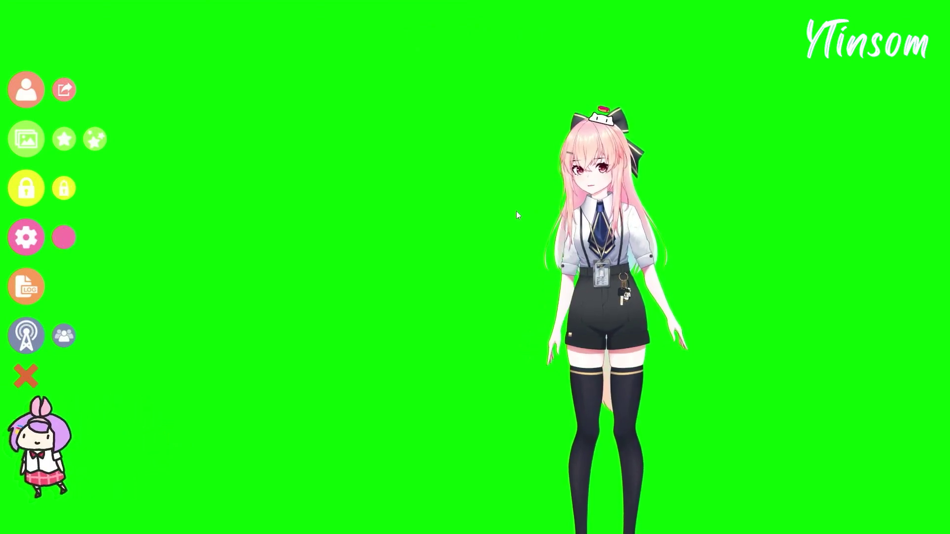
pyautogui.doubleClick(306, 239)
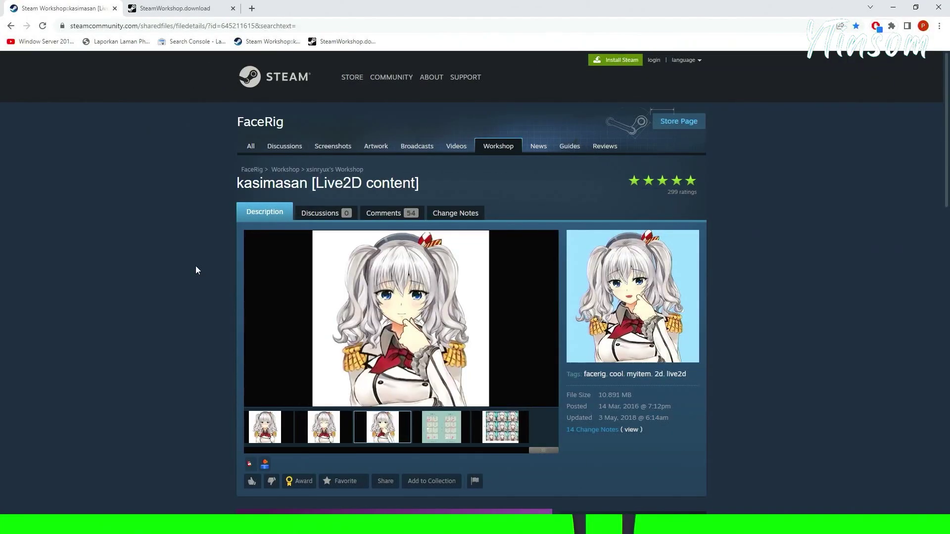
# Step: Check the kasimasan Live2D Workshop page, then extract 645211615.zip in Downloads and open the extracted folder
pyautogui.scroll(-15, 196, 270)
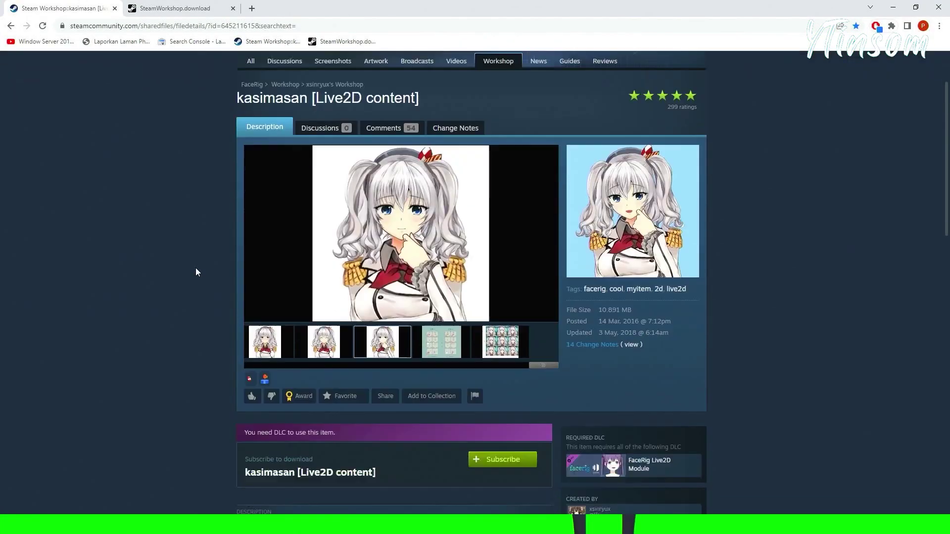
pyautogui.scroll(-4, 198, 269)
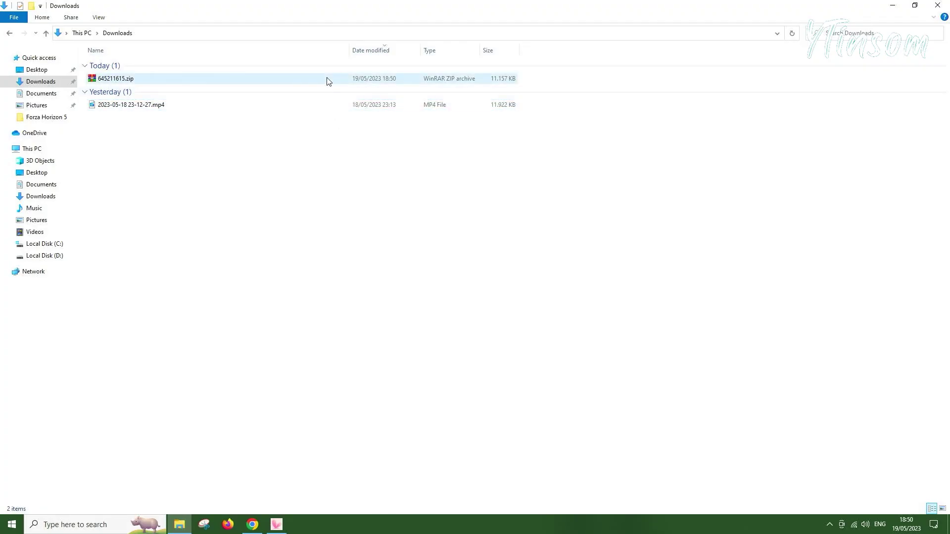
pyautogui.rightClick(326, 78)
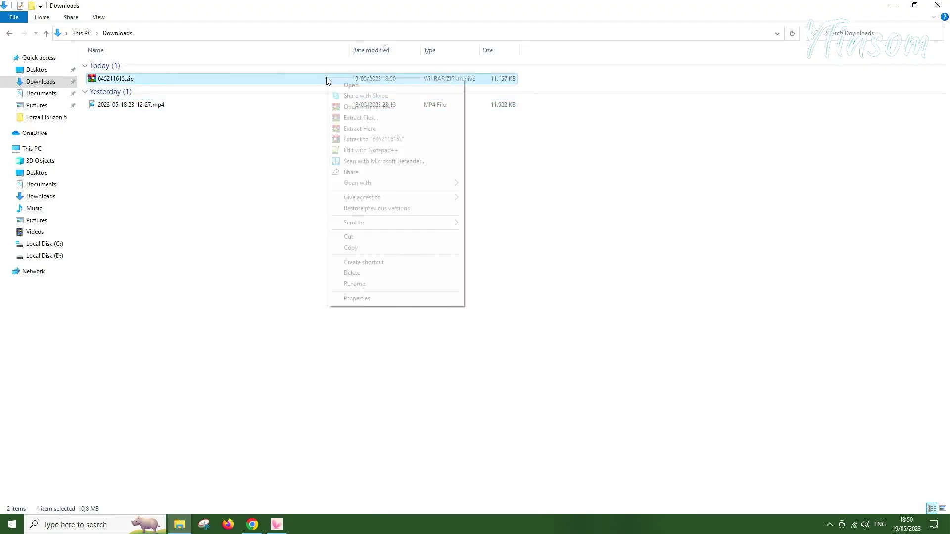
pyautogui.click(361, 128)
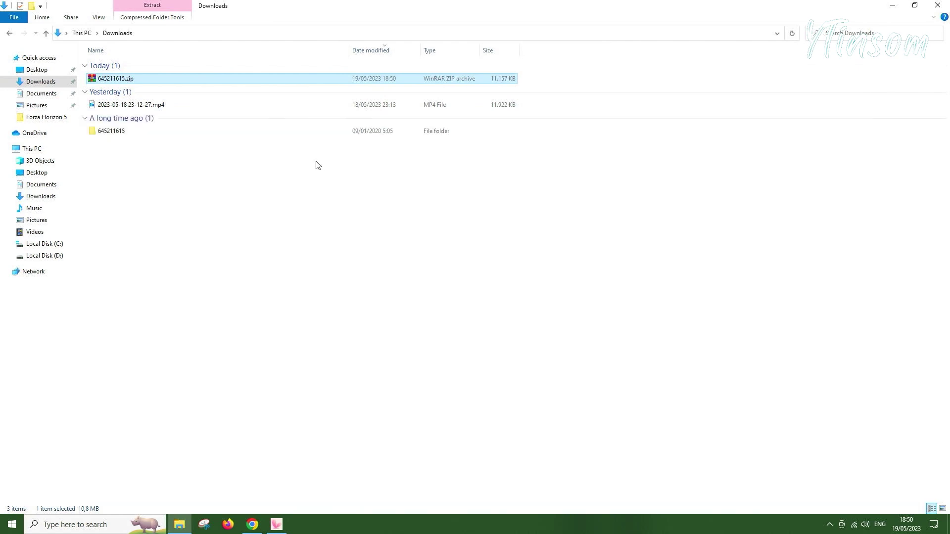
pyautogui.doubleClick(127, 133)
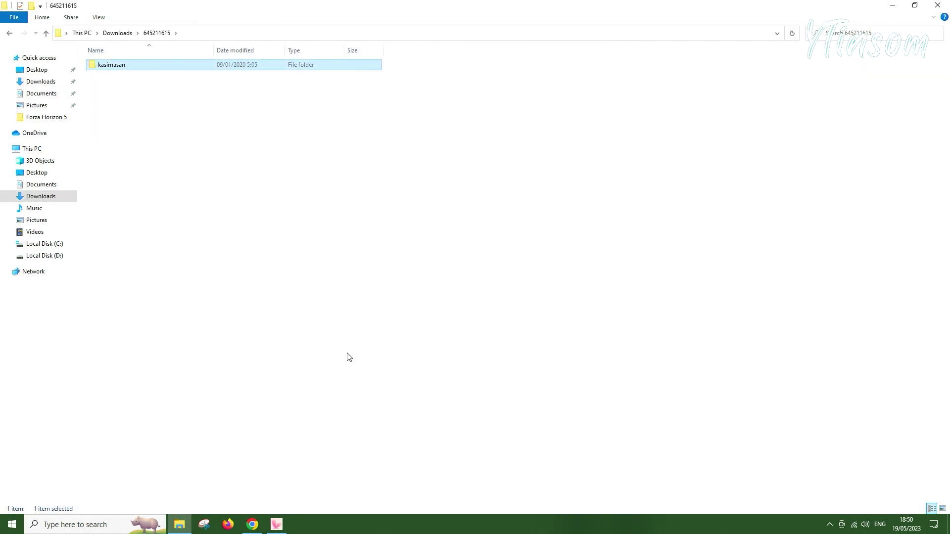
# Step: Switch to VTube Studio, start importing a custom model and open its Live2DModels folder
pyautogui.click(277, 526)
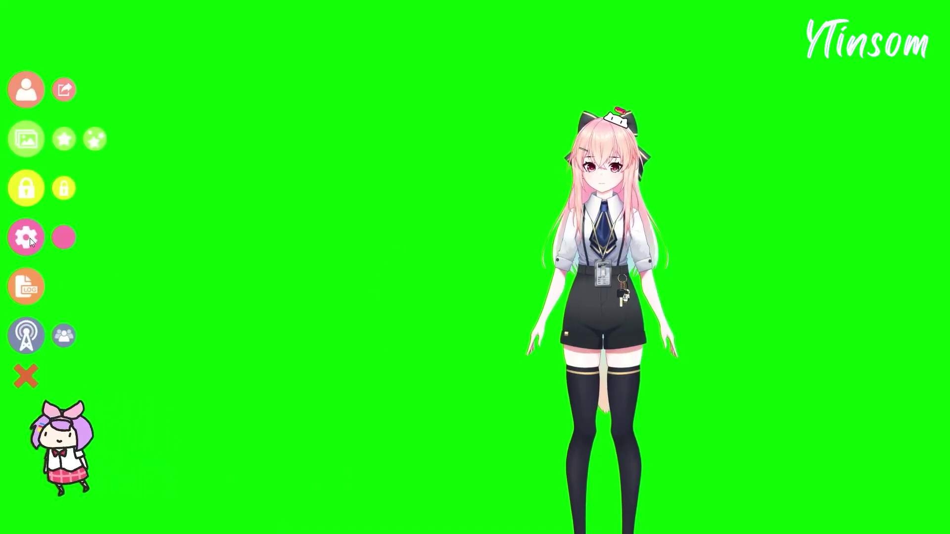
pyautogui.click(28, 91)
pyautogui.click(53, 446)
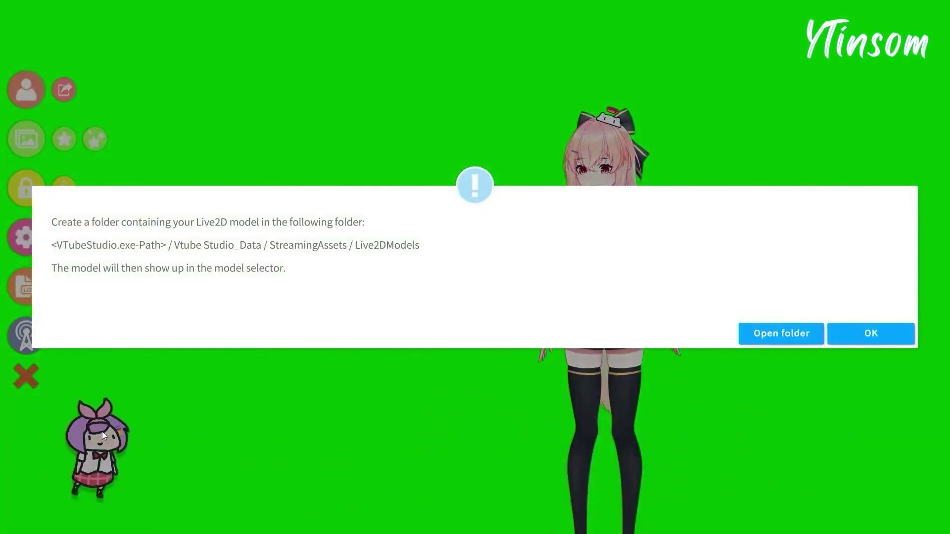
pyautogui.click(786, 333)
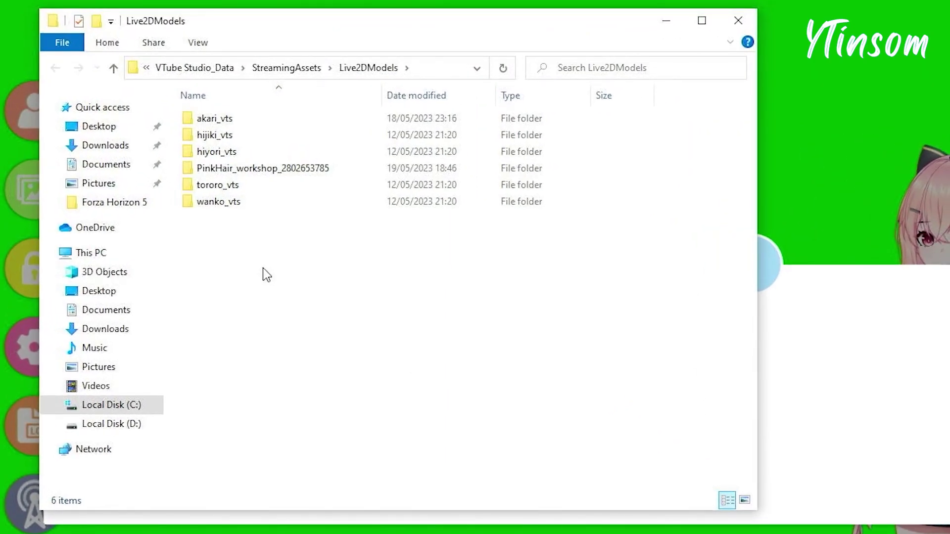
# Step: Copy the kasimasan folder from the extracted 645211615 folder in Downloads
pyautogui.click(117, 154)
pyautogui.doubleClick(239, 226)
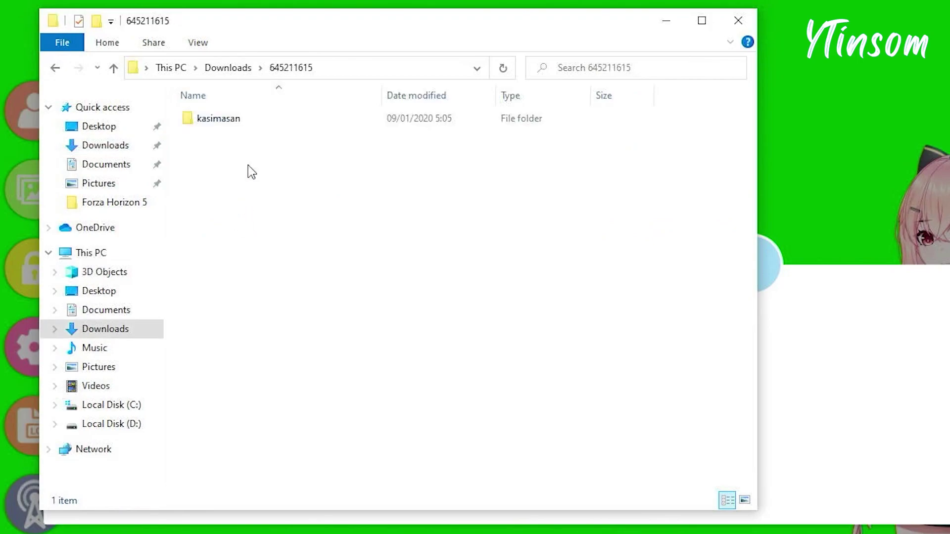
pyautogui.rightClick(247, 128)
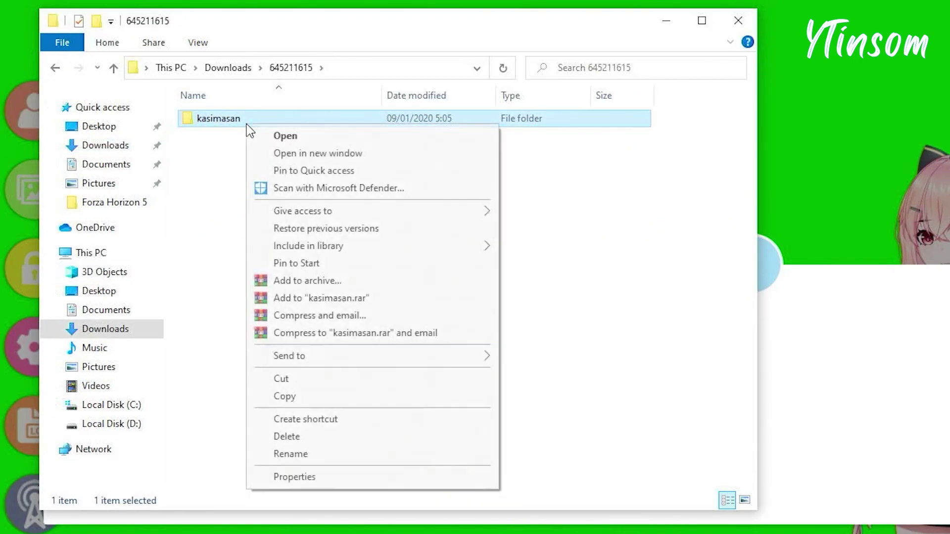
pyautogui.click(304, 393)
# Step: Return to the Live2DModels folder and paste the copied kasimasan folder there
pyautogui.click(123, 425)
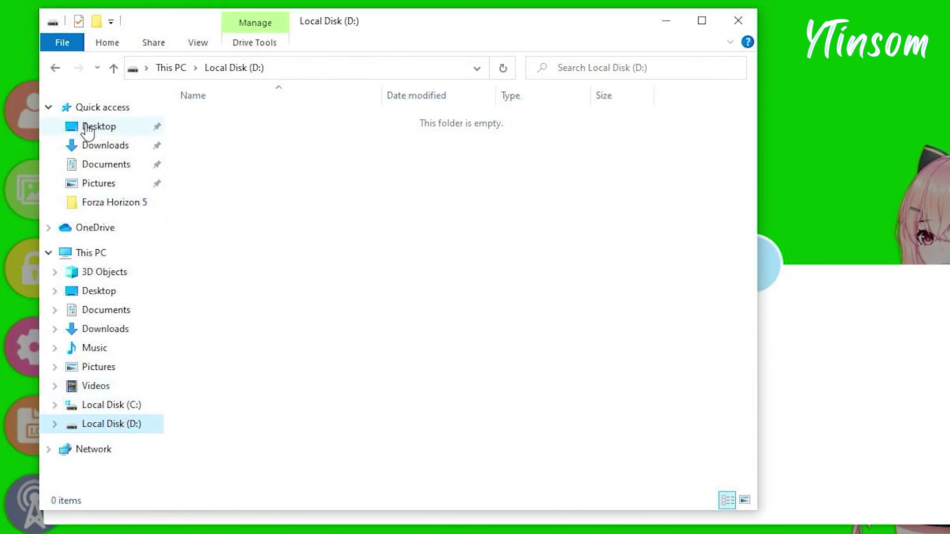
pyautogui.click(50, 73)
pyautogui.click(50, 73)
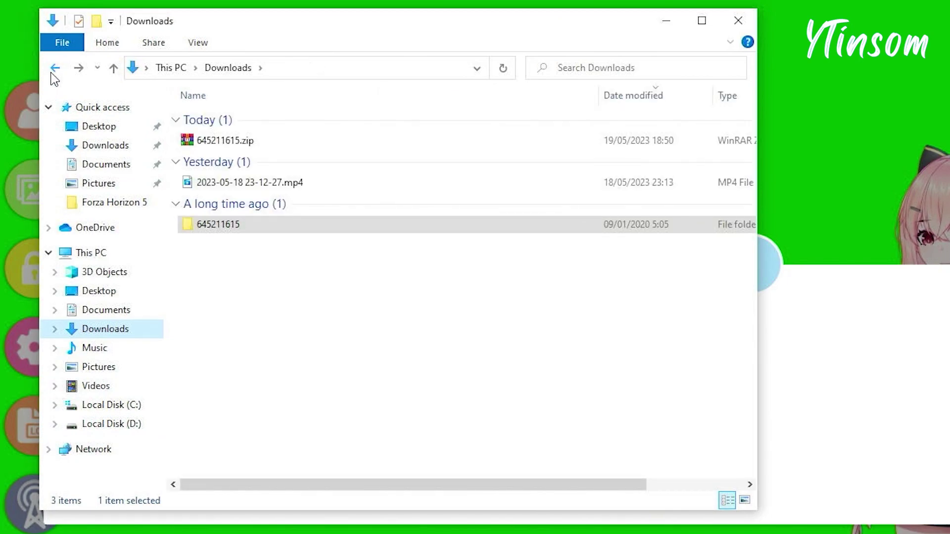
pyautogui.click(51, 73)
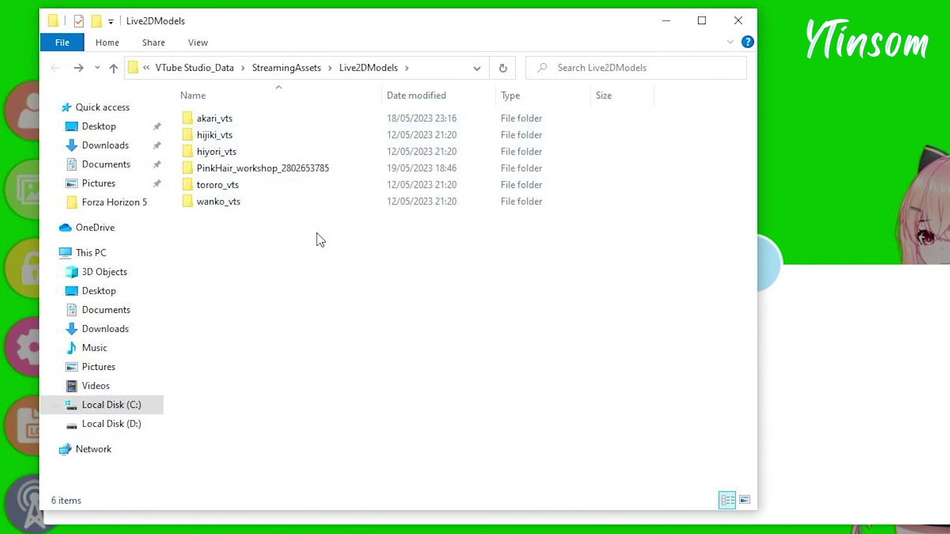
pyautogui.rightClick(287, 256)
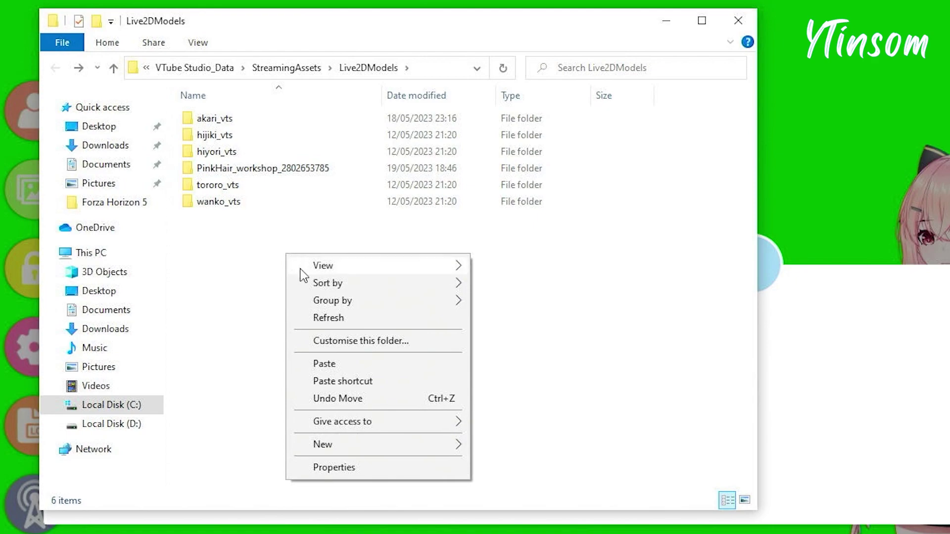
pyautogui.click(341, 370)
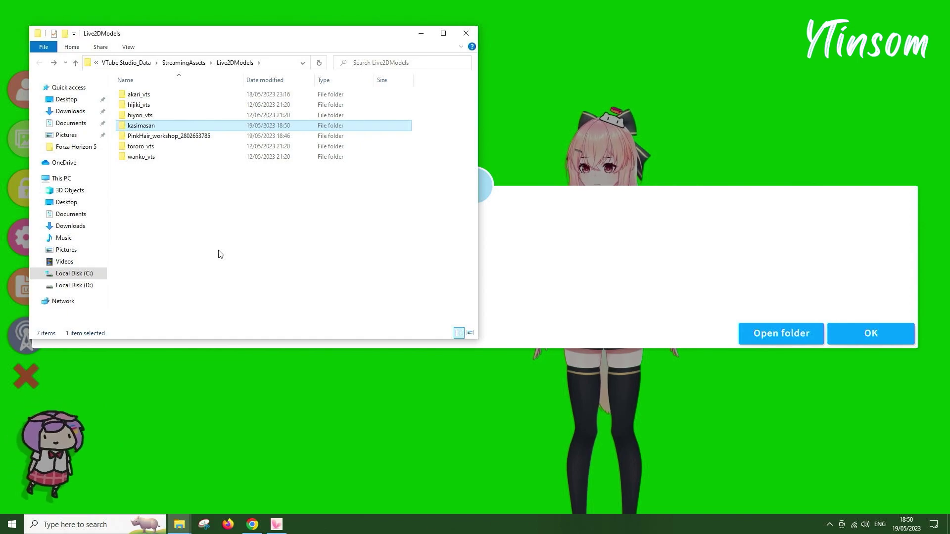
# Step: Delete the kasimasan folder from Live2DModels, then close the folder window and the import message
pyautogui.click(214, 174)
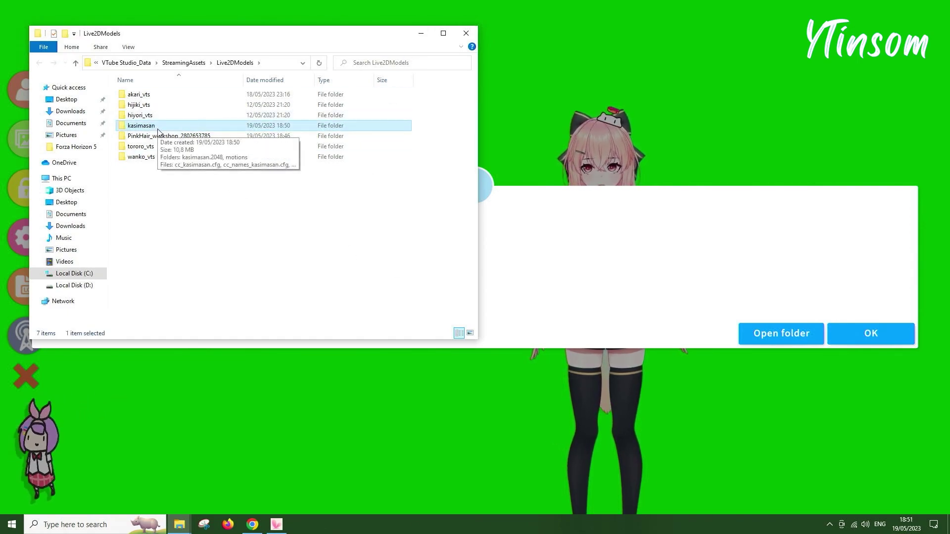
pyautogui.press('Delete')
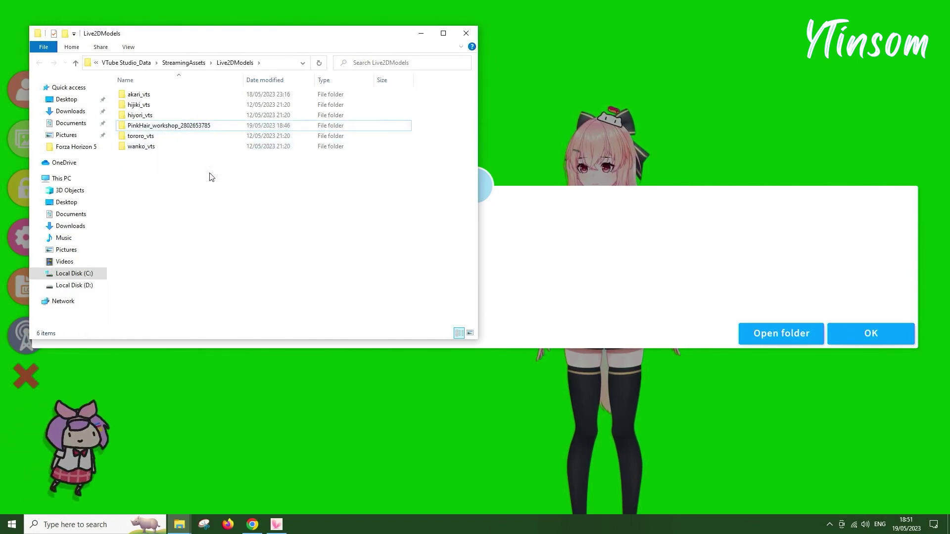
pyautogui.click(465, 36)
pyautogui.click(846, 329)
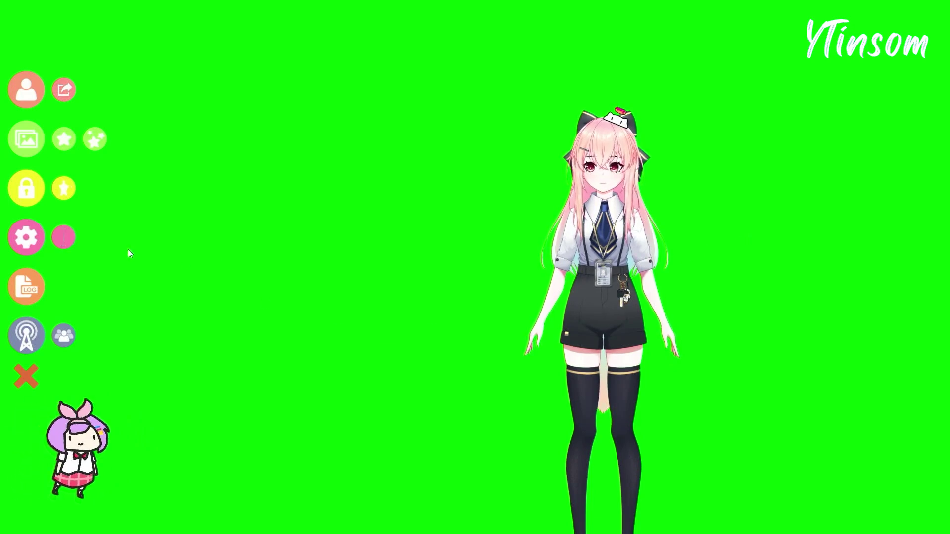
# Step: Set the scene background to background_8
pyautogui.click(36, 145)
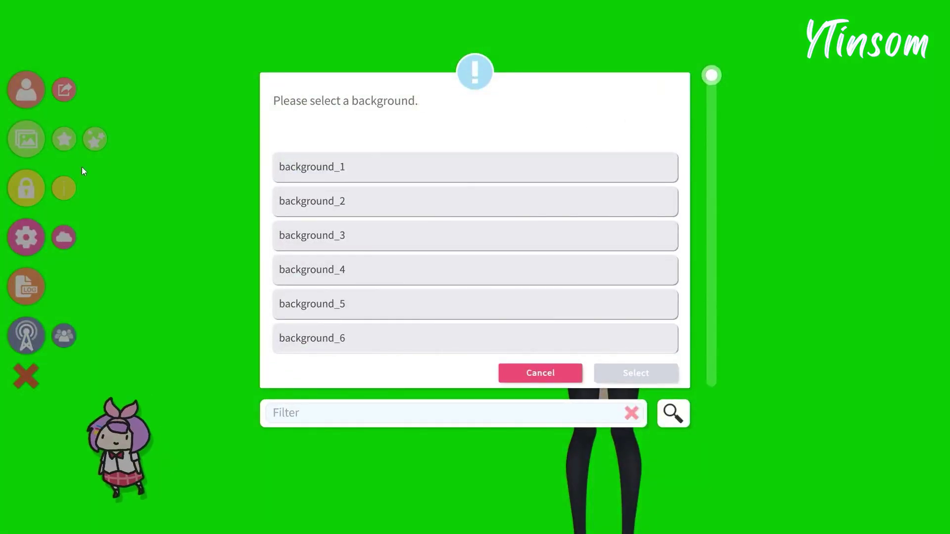
pyautogui.scroll(-2, 435, 272)
pyautogui.scroll(-1, 435, 273)
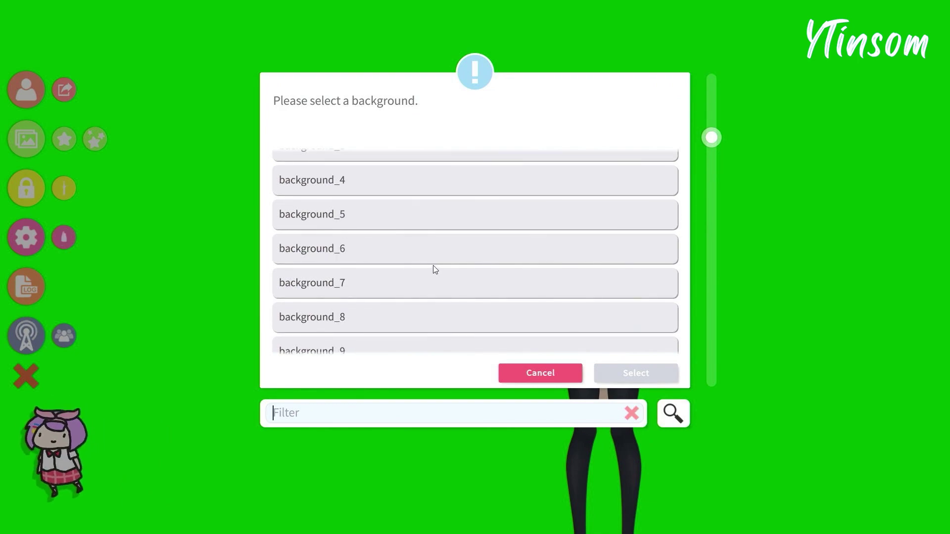
pyautogui.scroll(-1, 433, 262)
pyautogui.click(398, 281)
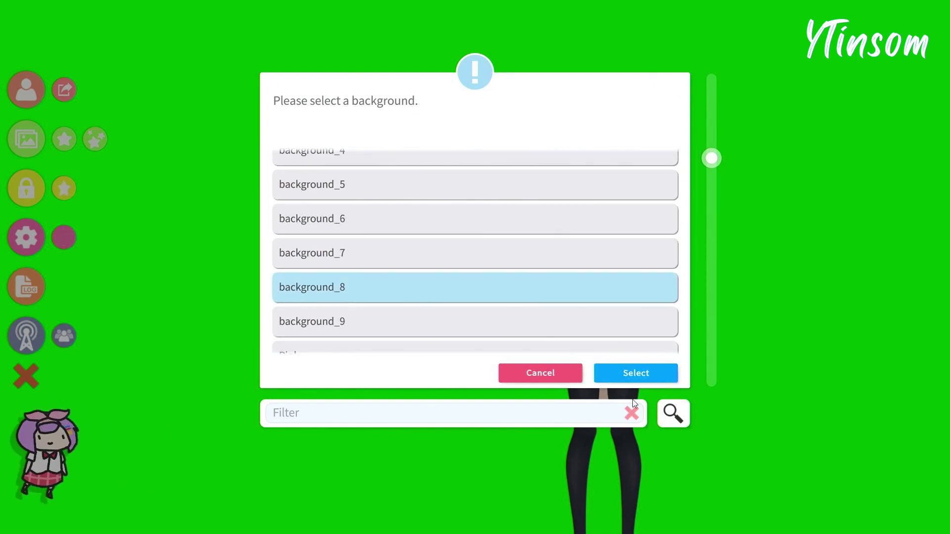
pyautogui.click(629, 374)
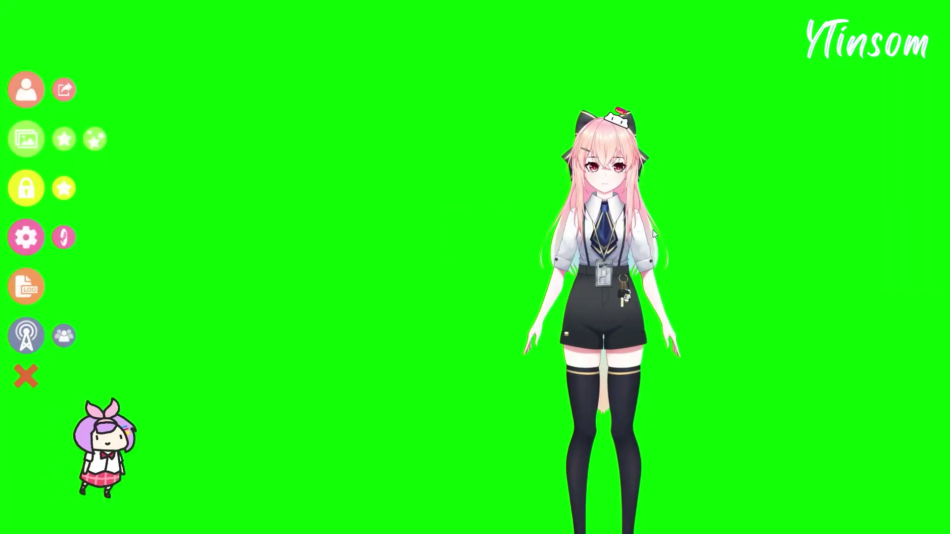
# Step: Move the pink-haired model to the right side of the scene and adjust its size
pyautogui.moveTo(635, 223); pyautogui.dragTo(738, 239)
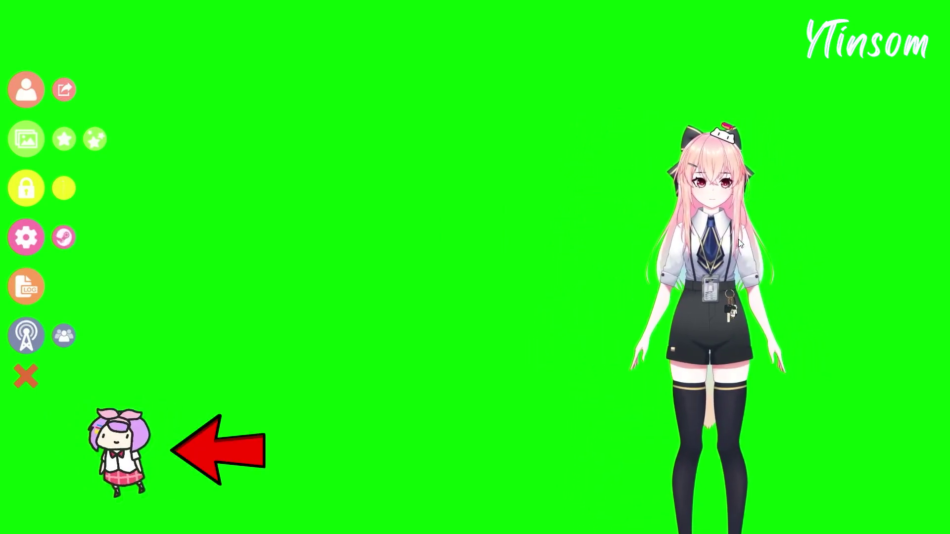
pyautogui.scroll(-3, 719, 227)
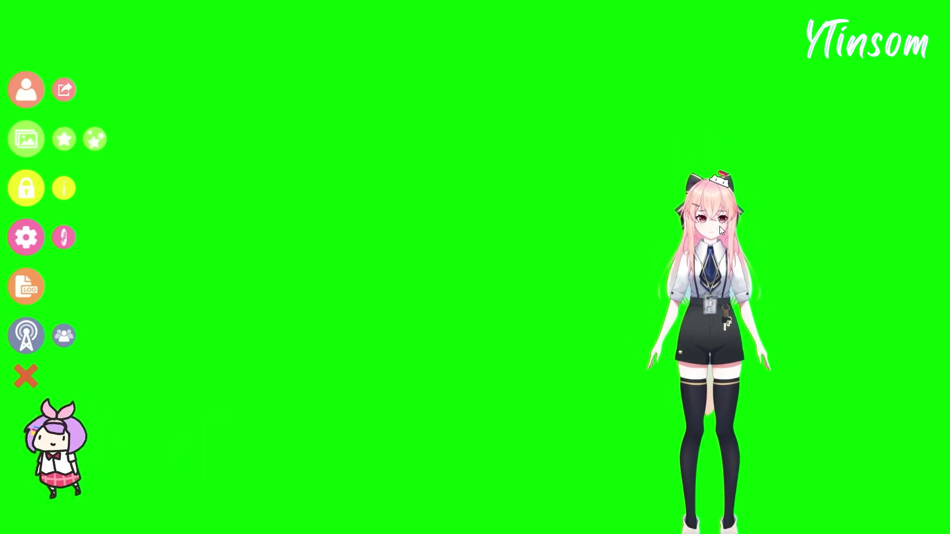
pyautogui.scroll(5, 721, 230)
pyautogui.moveTo(719, 227); pyautogui.dragTo(758, 248)
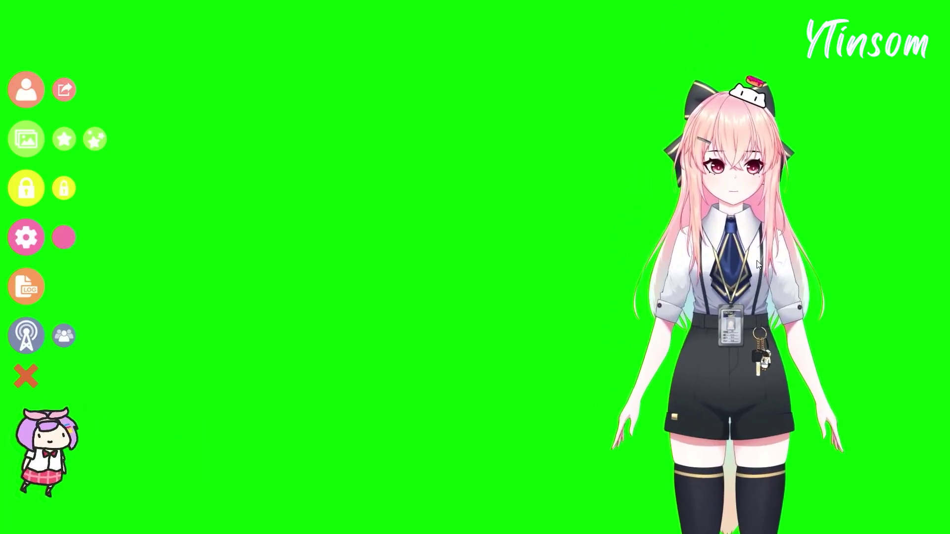
# Step: Switch to OBS and add a Game Capture source with the default name to the scene
pyautogui.press('super+d')
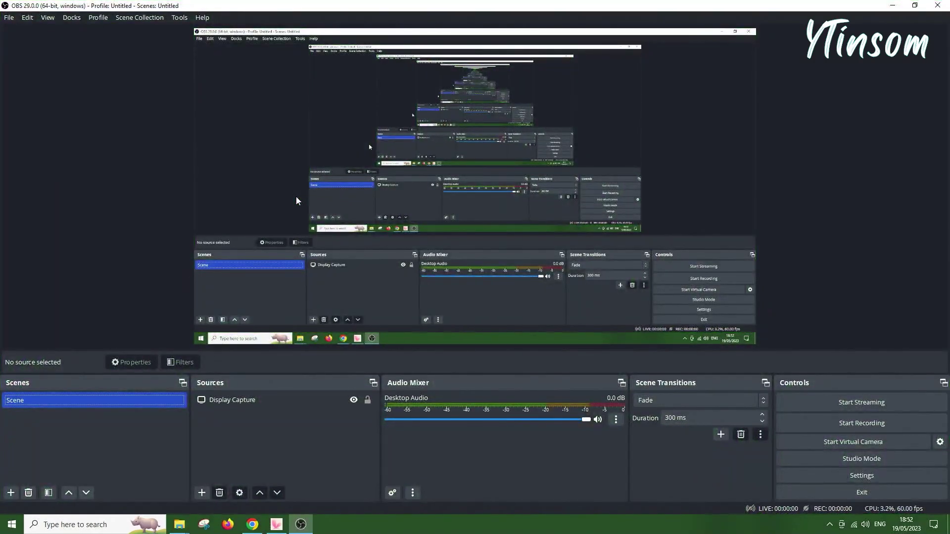
pyautogui.click(234, 435)
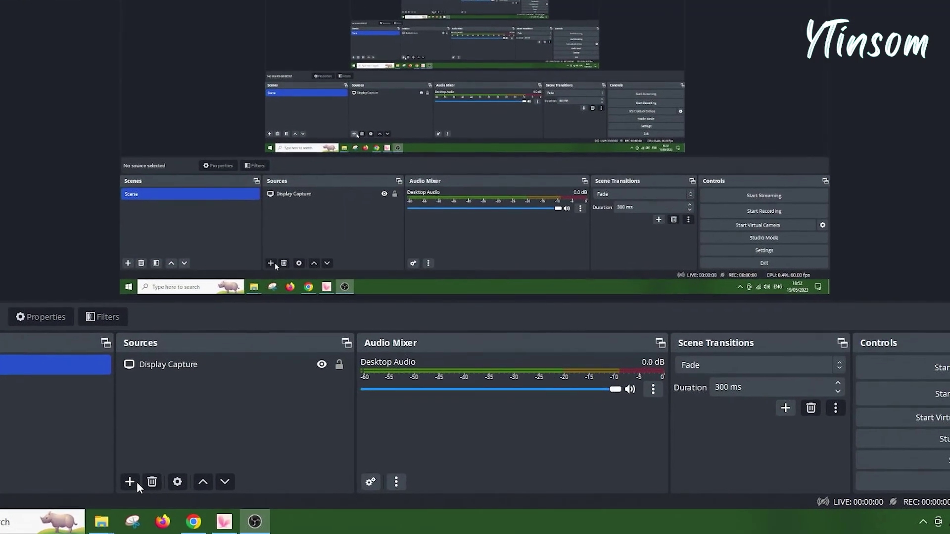
pyautogui.click(201, 493)
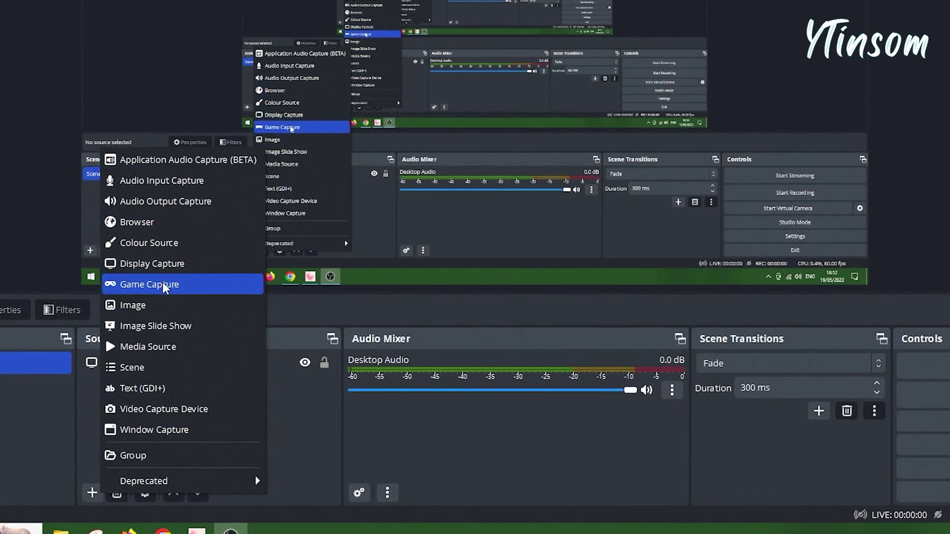
pyautogui.click(148, 268)
pyautogui.click(506, 239)
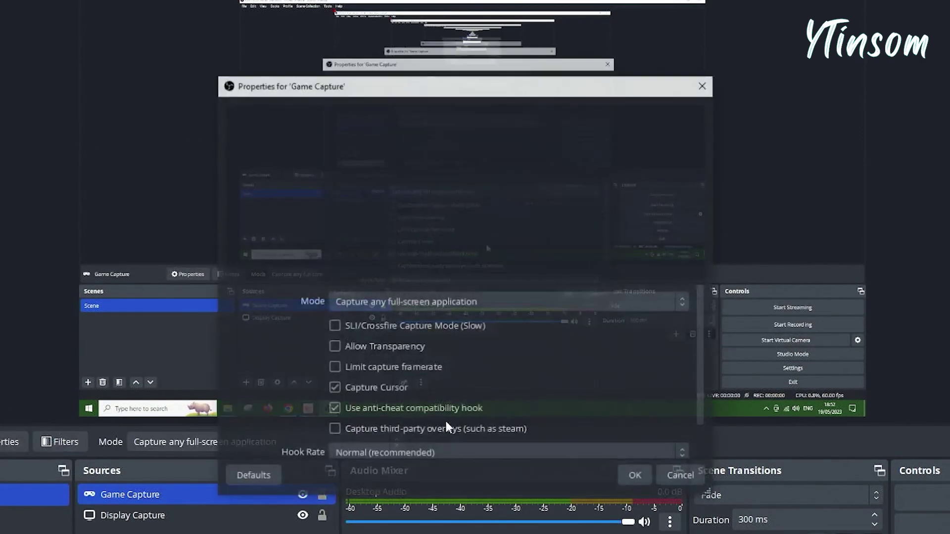
# Step: Set the Game Capture to capture a specific window, choosing [VTube Studio.exe]: VTube Studio, and accept the properties
pyautogui.click(436, 302)
pyautogui.click(391, 335)
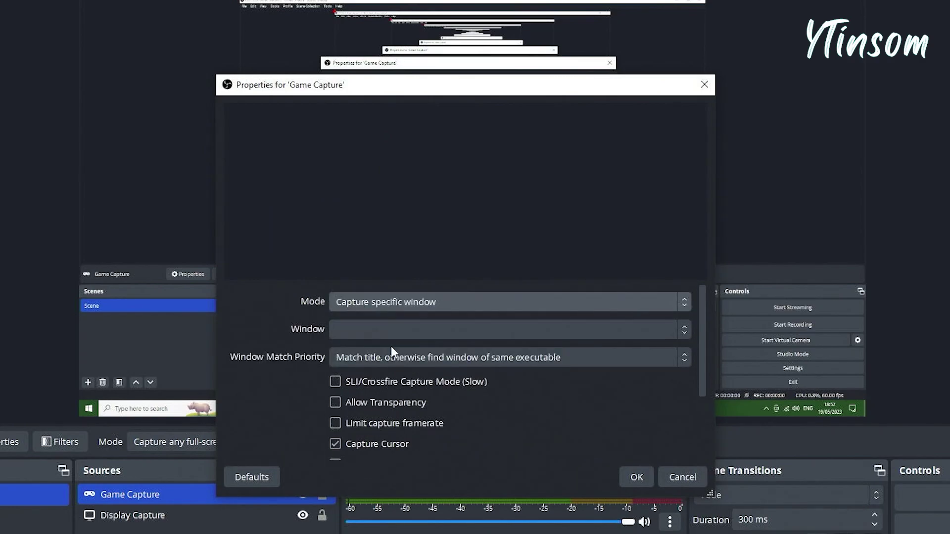
pyautogui.click(393, 332)
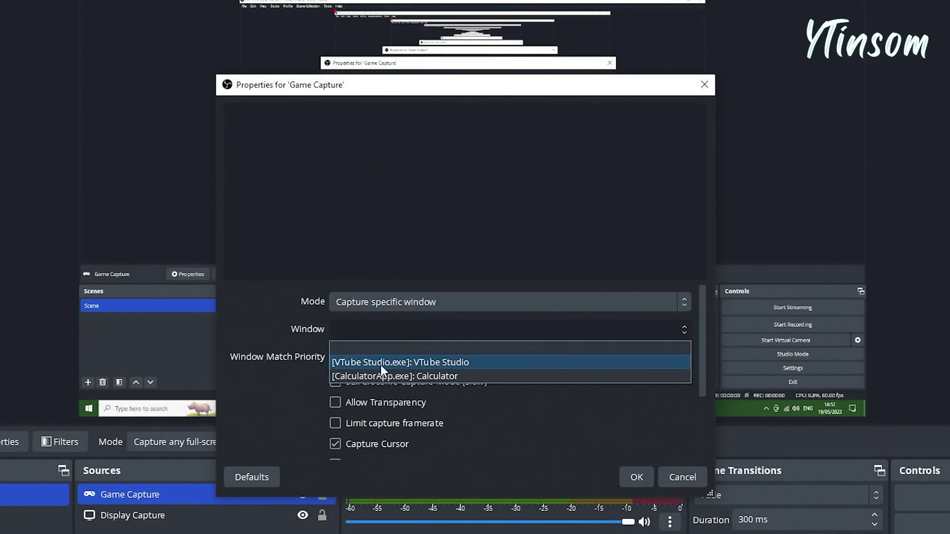
pyautogui.click(381, 364)
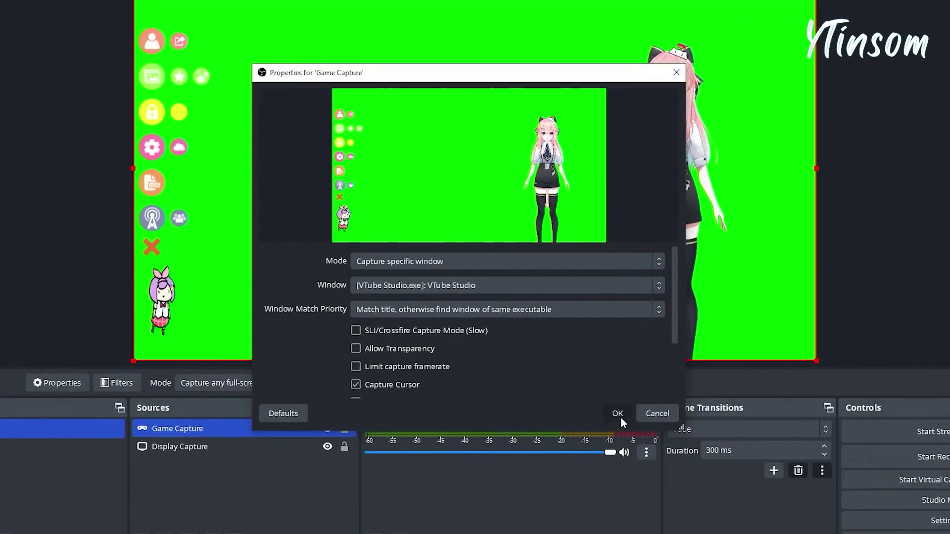
pyautogui.click(593, 389)
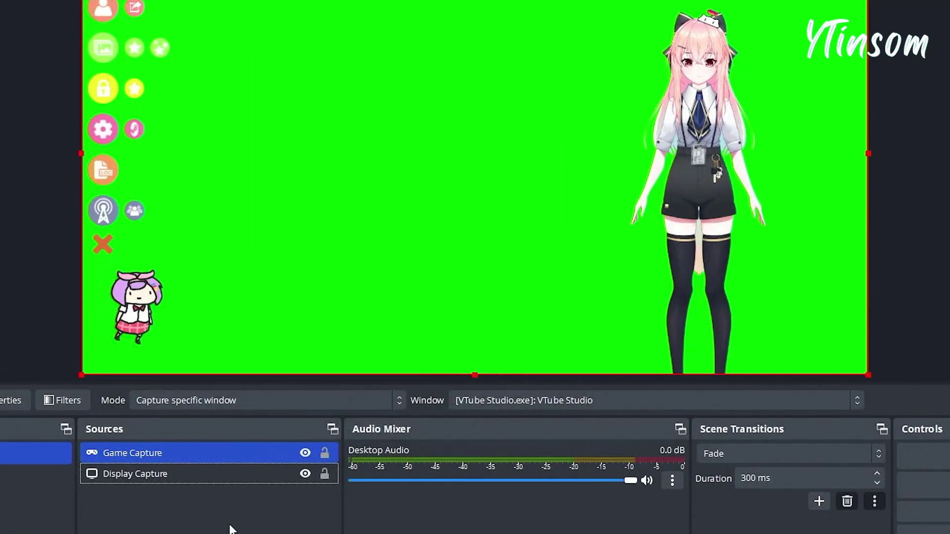
# Step: Add a Chroma Key filter to the Game Capture source with the key colour Green and close the filters
pyautogui.keyDown('ctrl'); pyautogui.click(216, 466); pyautogui.keyUp('ctrl')
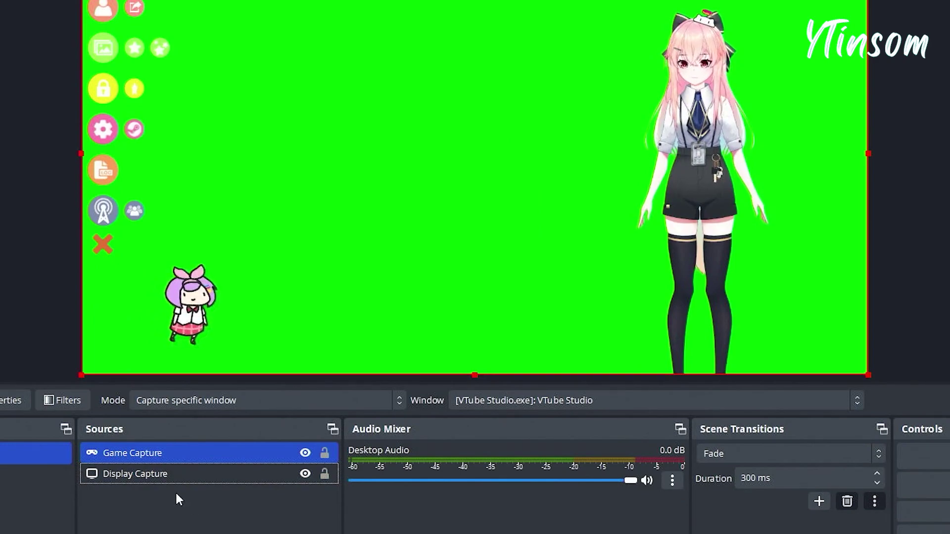
pyautogui.rightClick(172, 453)
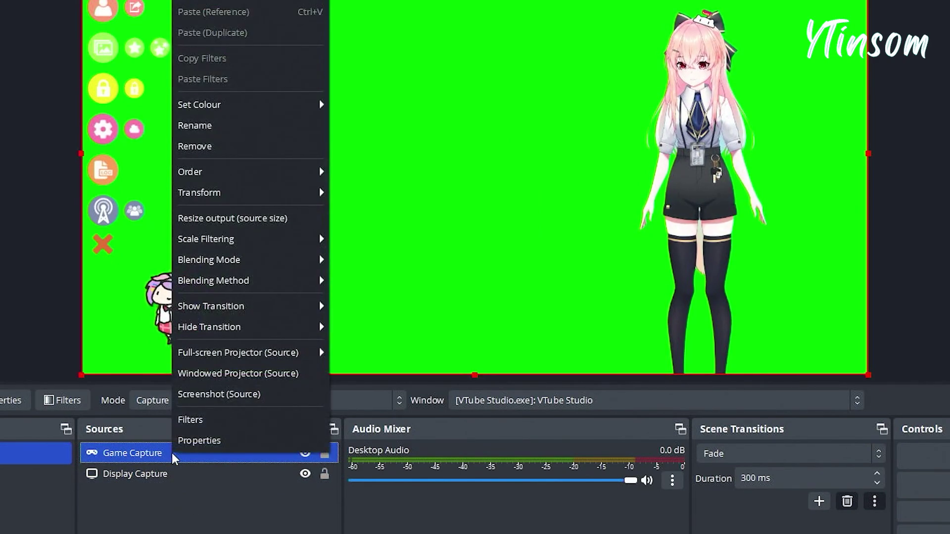
pyautogui.click(216, 420)
pyautogui.click(188, 509)
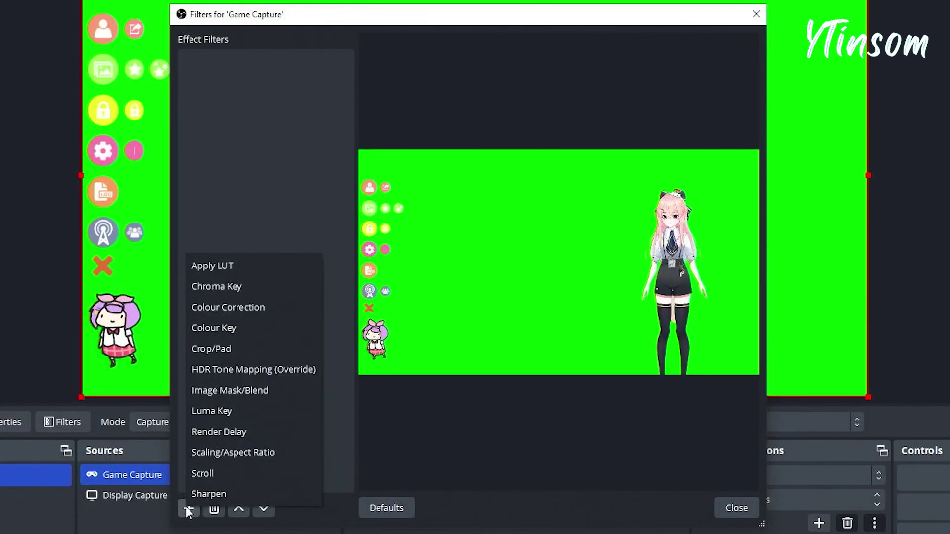
pyautogui.click(216, 290)
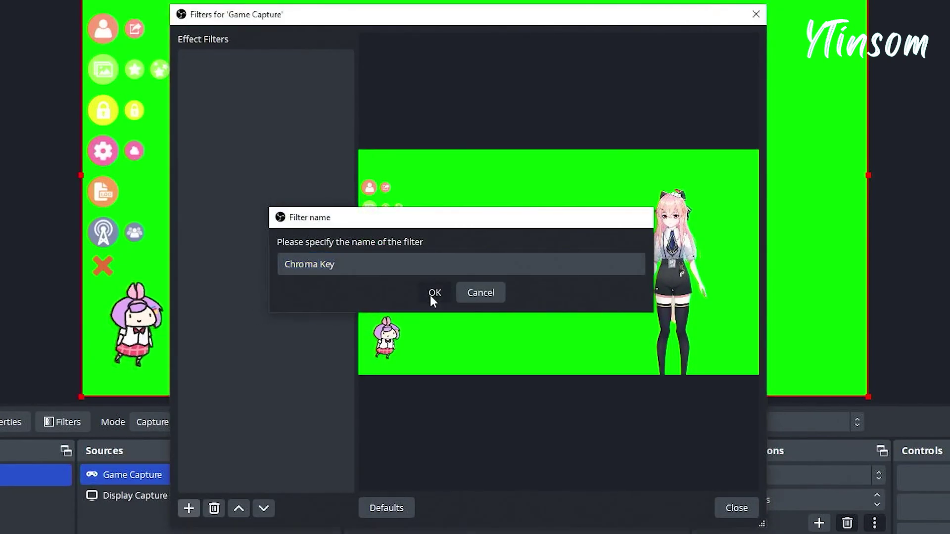
pyautogui.click(430, 294)
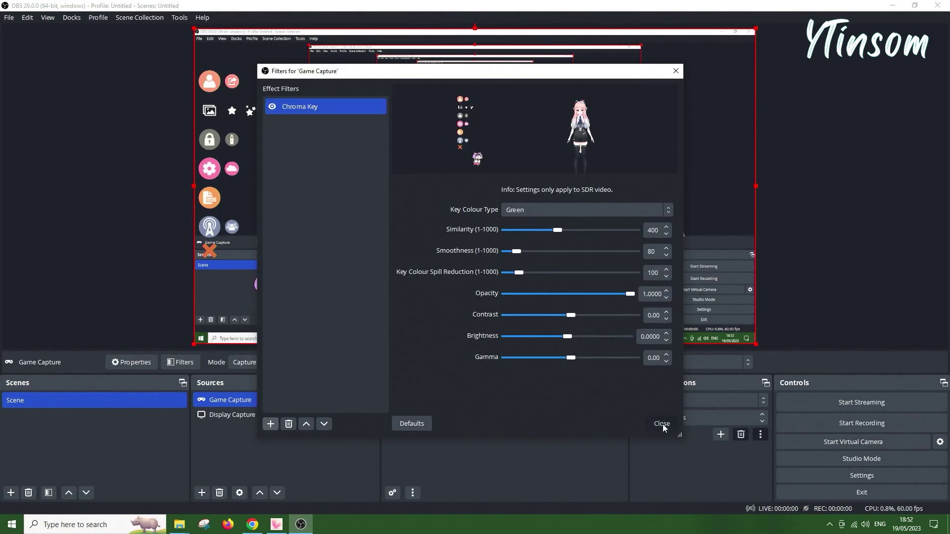
pyautogui.click(661, 423)
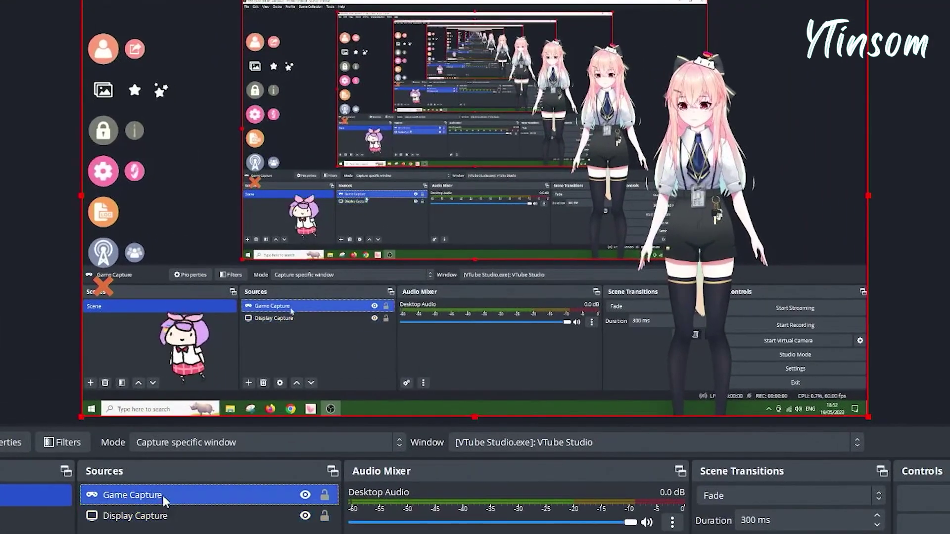
# Step: Open the transform settings of the Game Capture source and set its left crop to 500 px
pyautogui.rightClick(253, 401)
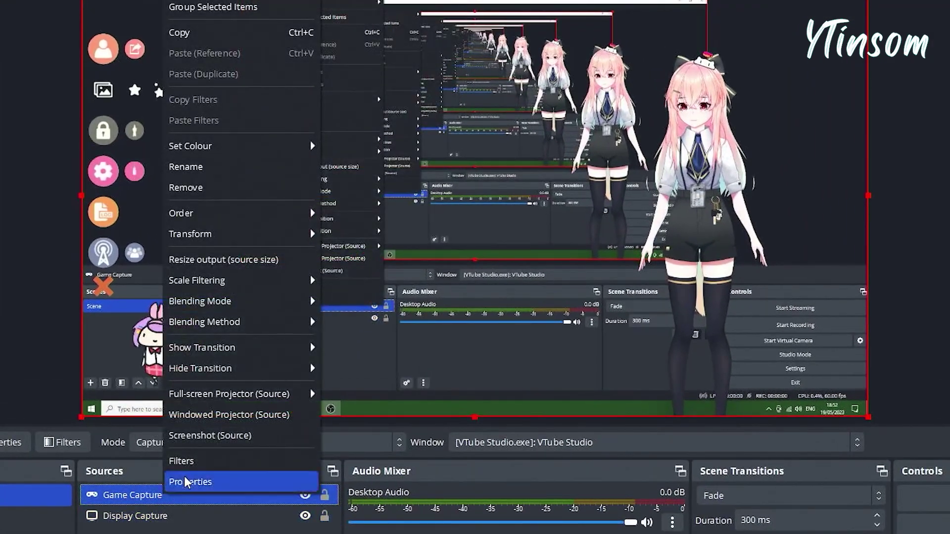
pyautogui.moveTo(208, 243)
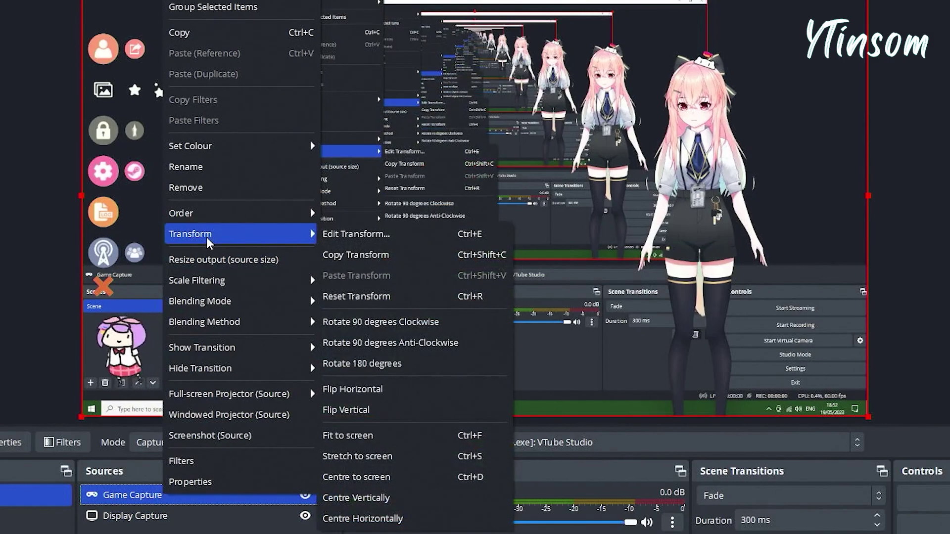
pyautogui.click(385, 238)
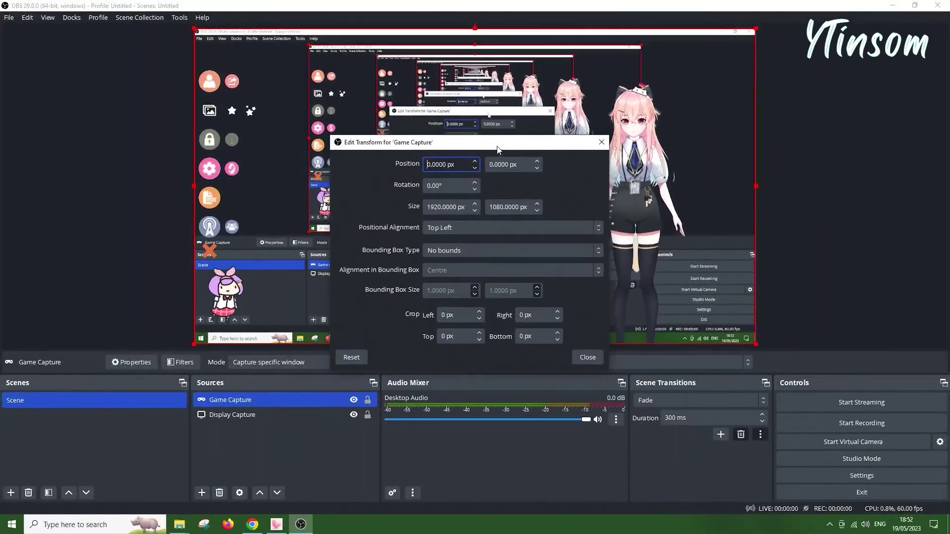
pyautogui.moveTo(497, 149); pyautogui.dragTo(491, 305)
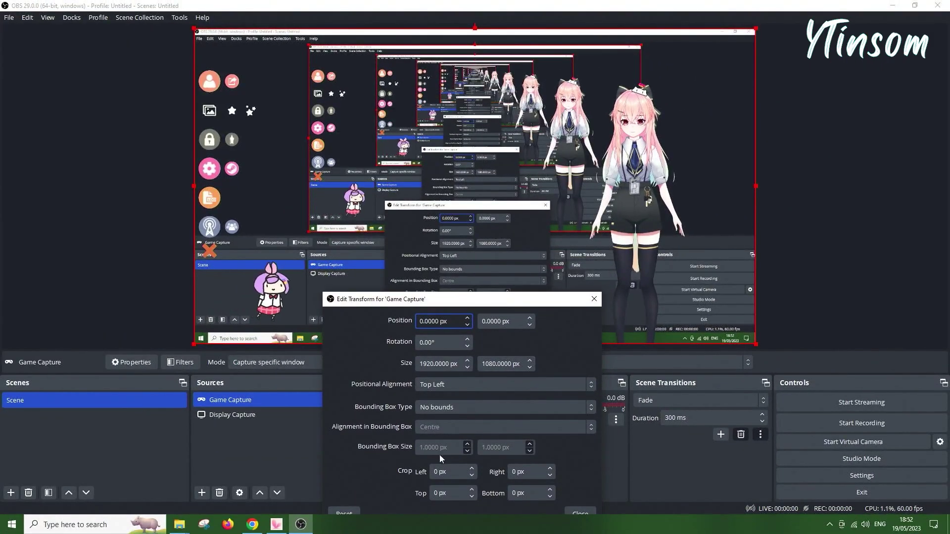
pyautogui.click(440, 474)
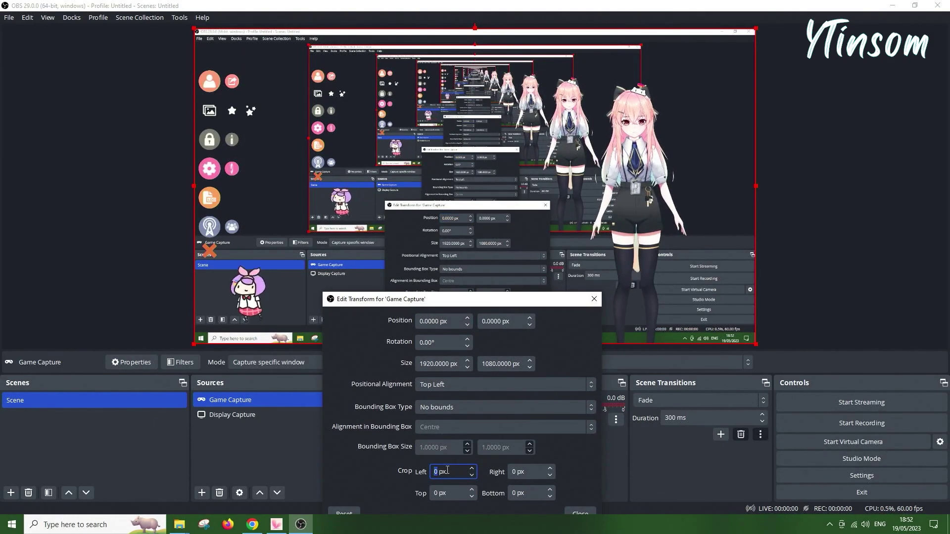
pyautogui.write('50')
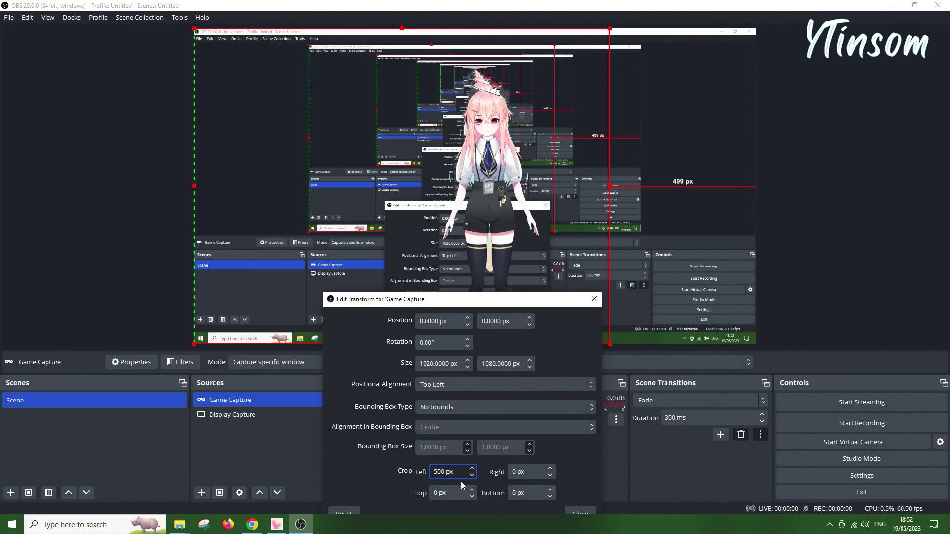
# Step: Set the Game Capture's top crop to 150 px after trying 200 px
pyautogui.doubleClick(515, 473)
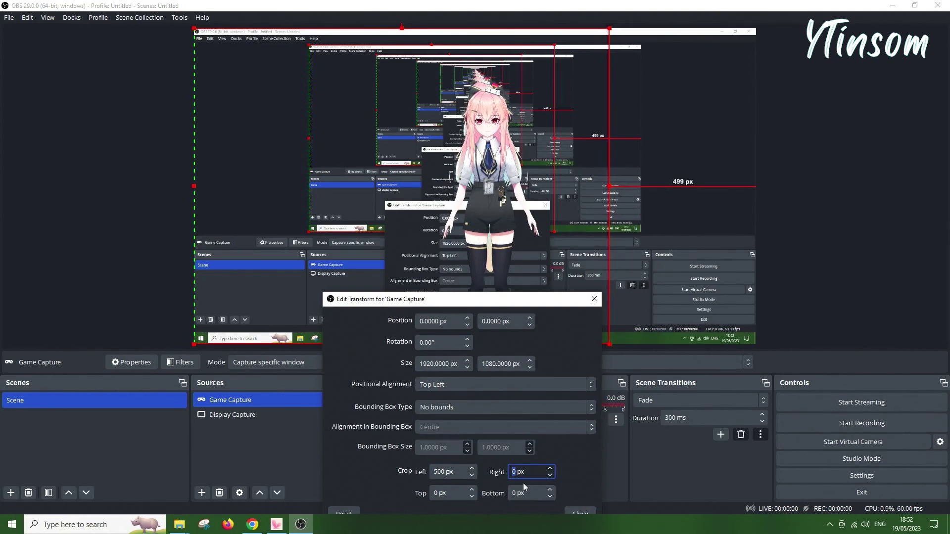
pyautogui.doubleClick(429, 498)
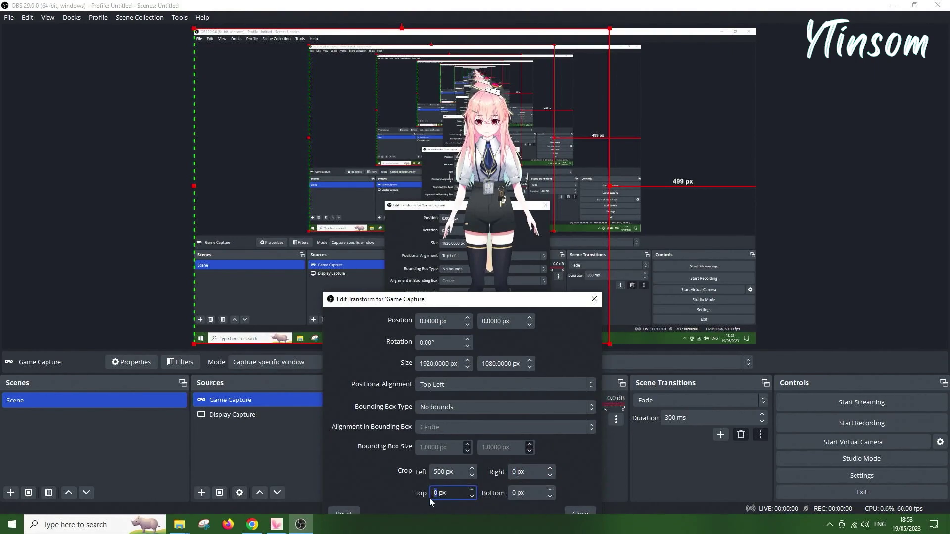
pyautogui.write('200')
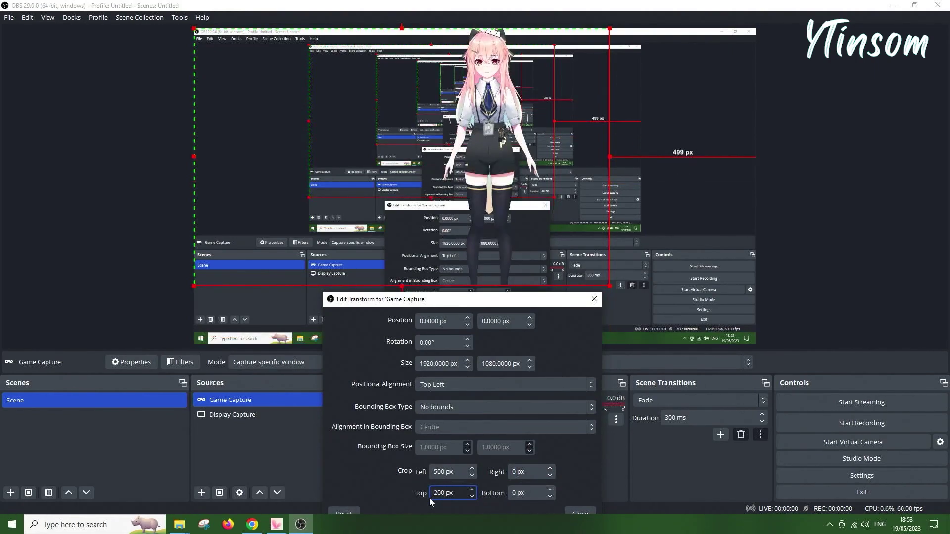
pyautogui.press('BackSpace')
pyautogui.press('BackSpace')
pyautogui.press('BackSpace')
pyautogui.write('1')
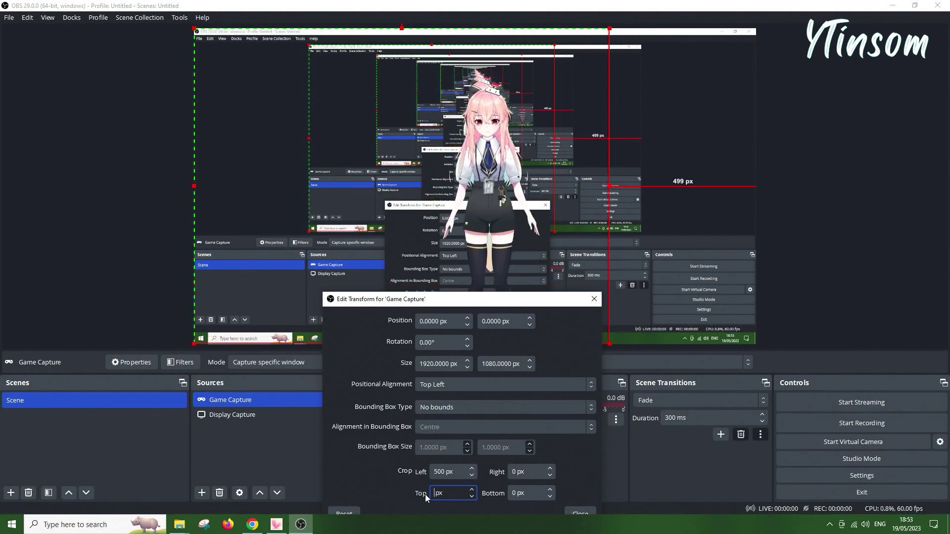
pyautogui.write('50')
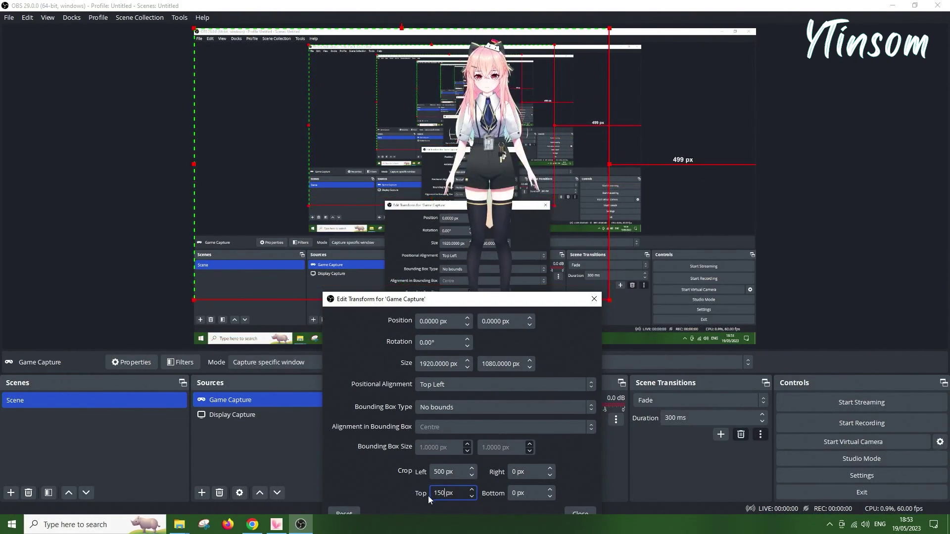
# Step: Set the Game Capture's right crop to 200 px
pyautogui.moveTo(498, 306)
pyautogui.mouseDown()
pyautogui.moveTo(504, 344)
pyautogui.moveTo(492, 289)
pyautogui.mouseUp()
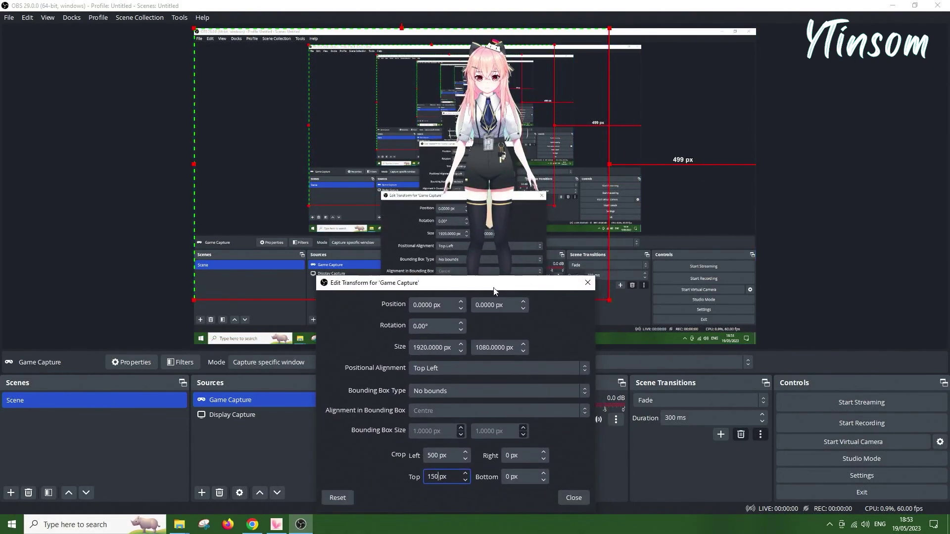
pyautogui.click(510, 456)
pyautogui.press('BackSpace')
pyautogui.write('200')
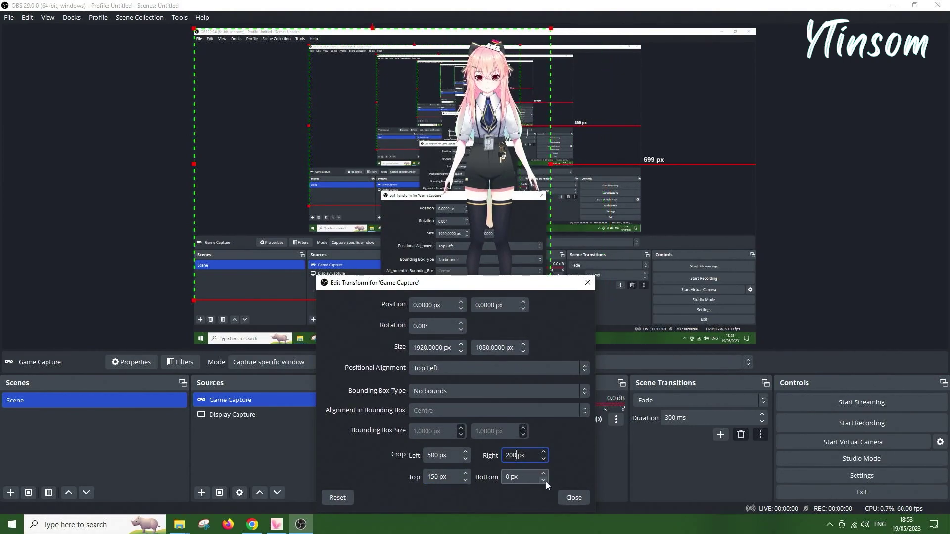
# Step: Try a bottom crop of 100 px, return it to 0 px and close the transform settings
pyautogui.click(510, 477)
pyautogui.press('BackSpace')
pyautogui.write('1')
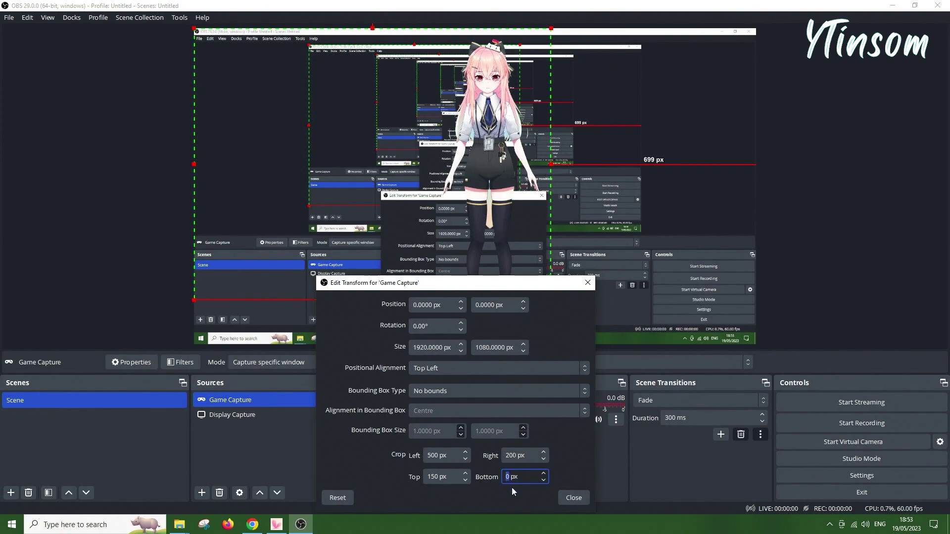
pyautogui.write('00')
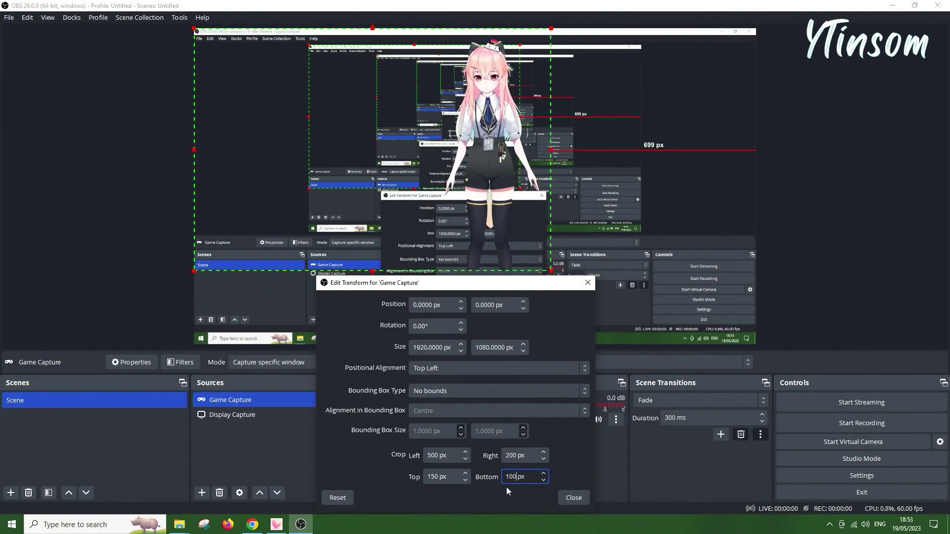
pyautogui.doubleClick(508, 477)
pyautogui.write('0')
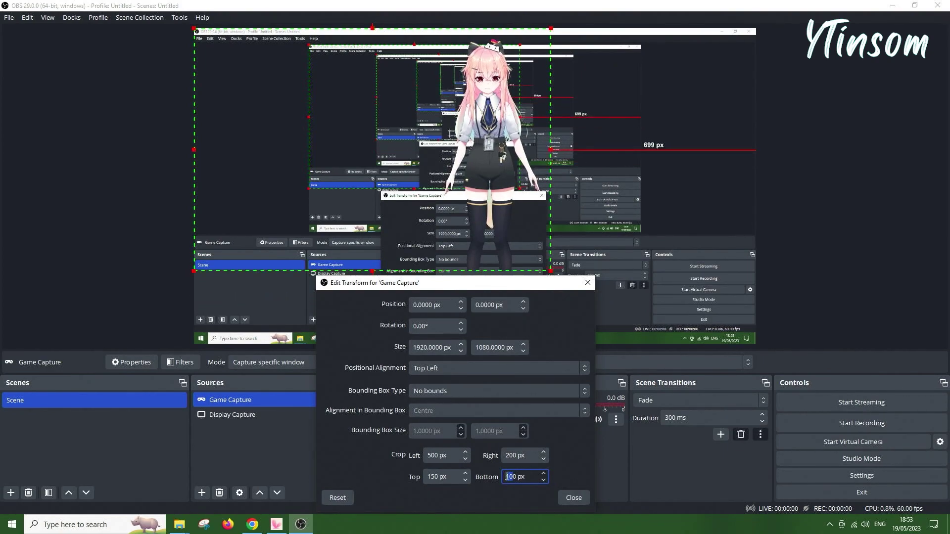
pyautogui.click(576, 499)
# Step: Shrink the Game Capture into the lower-right corner of the canvas and tighten its left crop around the model to 1200 px
pyautogui.moveTo(196, 35); pyautogui.dragTo(554, 197)
pyautogui.rightClick(275, 400)
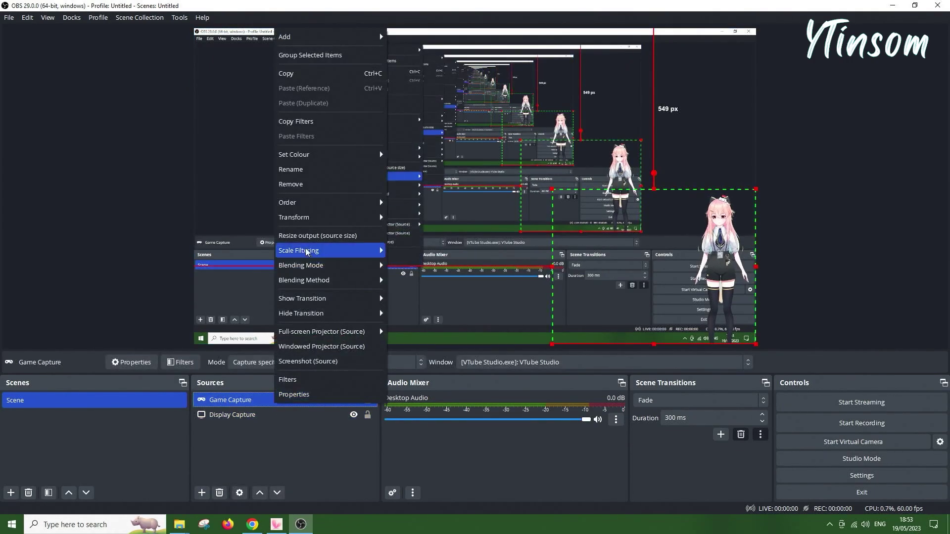
pyautogui.click(519, 149)
pyautogui.press('BackSpace')
pyautogui.press('BackSpace')
pyautogui.press('BackSpace')
pyautogui.write('1200')
pyautogui.press('Tab')
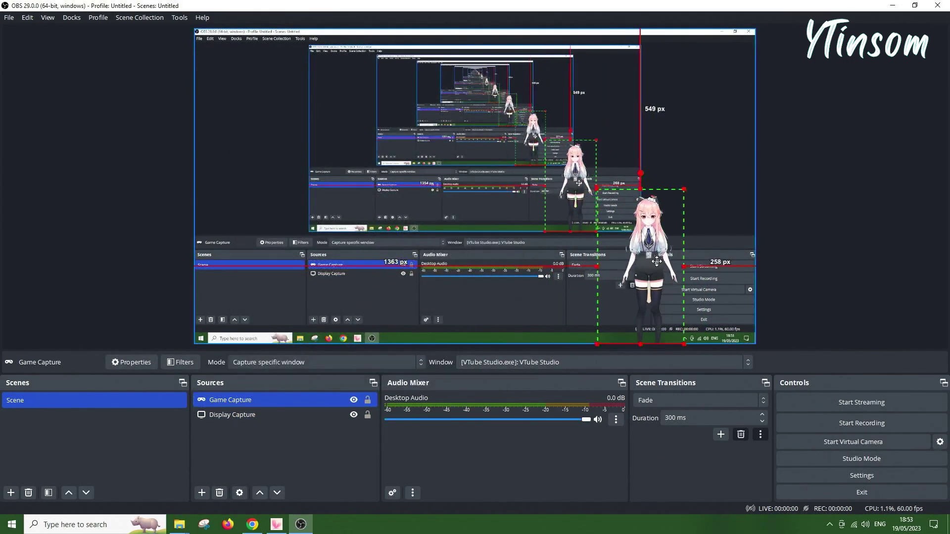
pyautogui.press('Return')
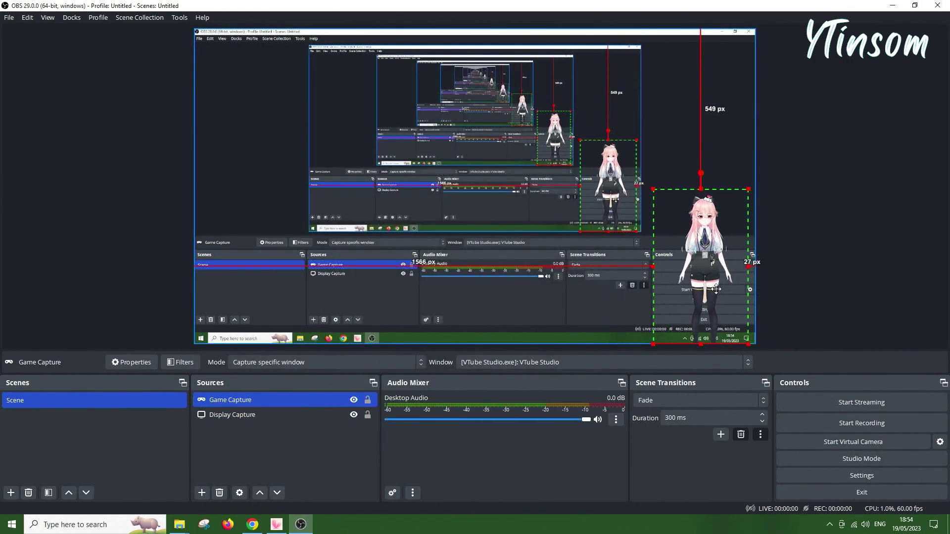
# Step: Enlarge the cropped Game Capture to the full canvas height against the right edge and deselect it
pyautogui.moveTo(661, 189); pyautogui.dragTo(573, 118)
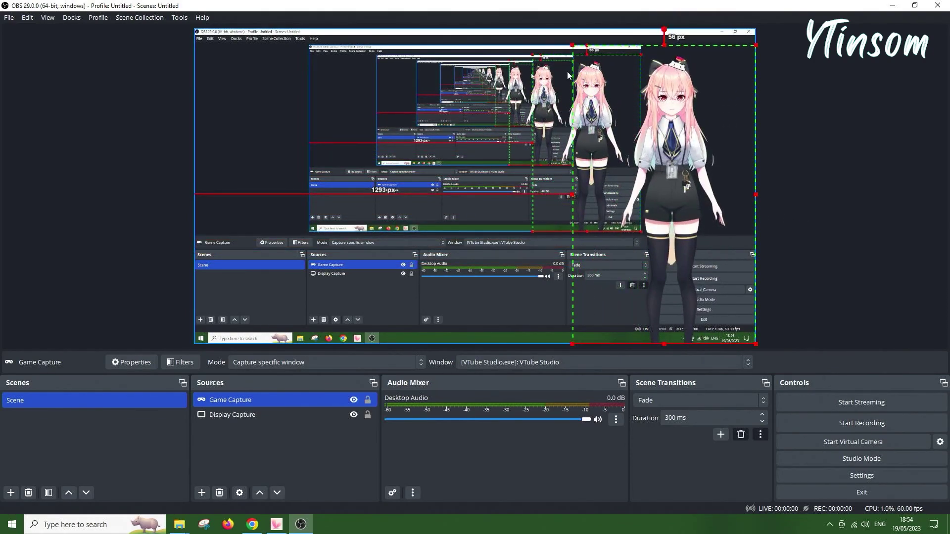
pyautogui.moveTo(573, 43); pyautogui.dragTo(563, 43)
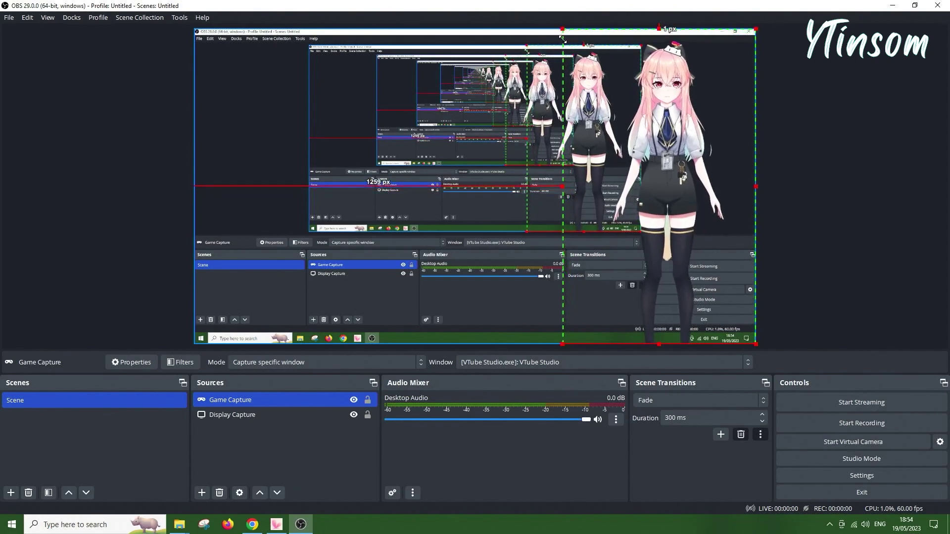
pyautogui.click(812, 128)
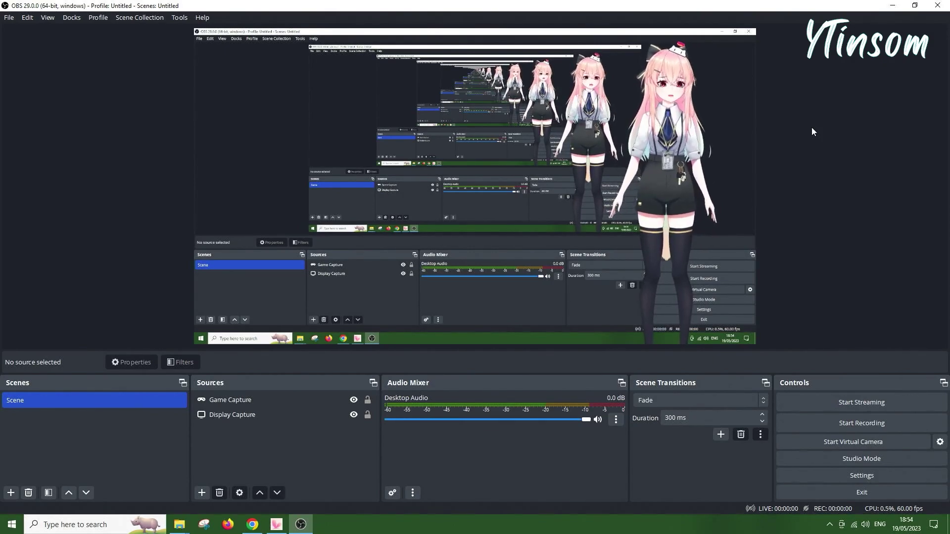
pyautogui.click(202, 492)
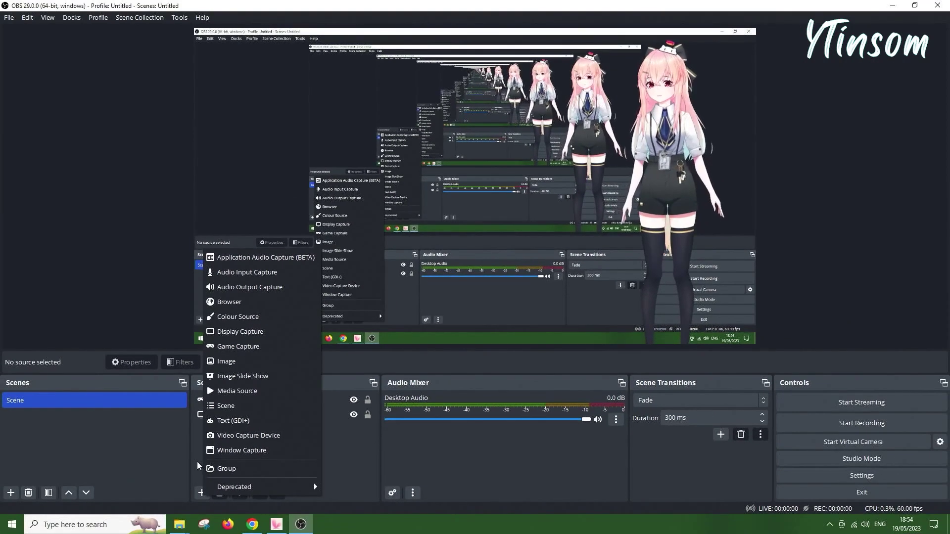
pyautogui.click(198, 463)
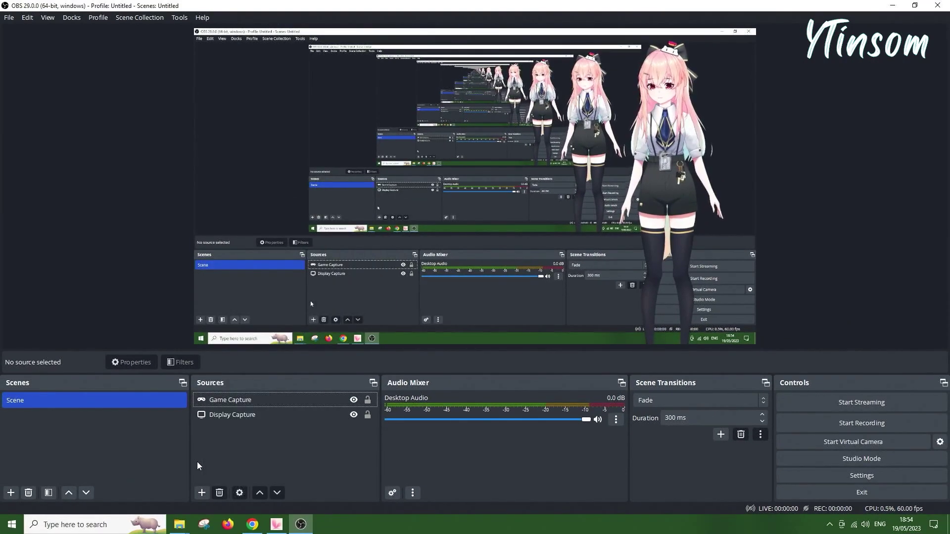
# Step: Switch to VTube Studio to check the model on its green background, and return to the desktop
pyautogui.click(258, 404)
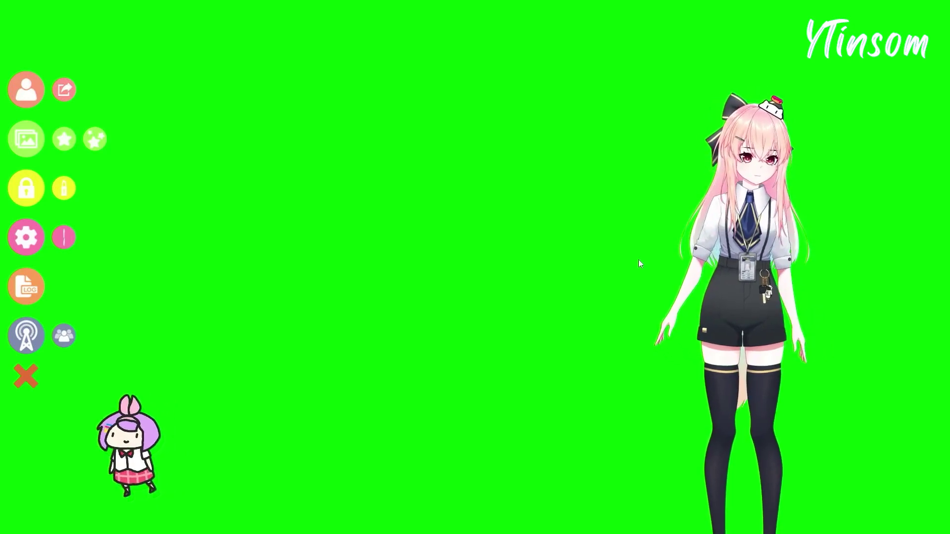
pyautogui.press('super+d')
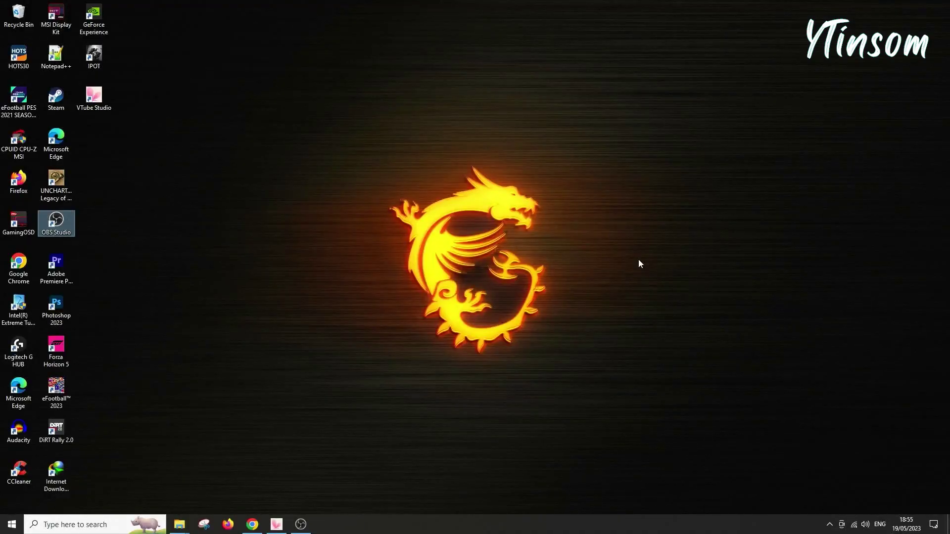
pyautogui.click(278, 523)
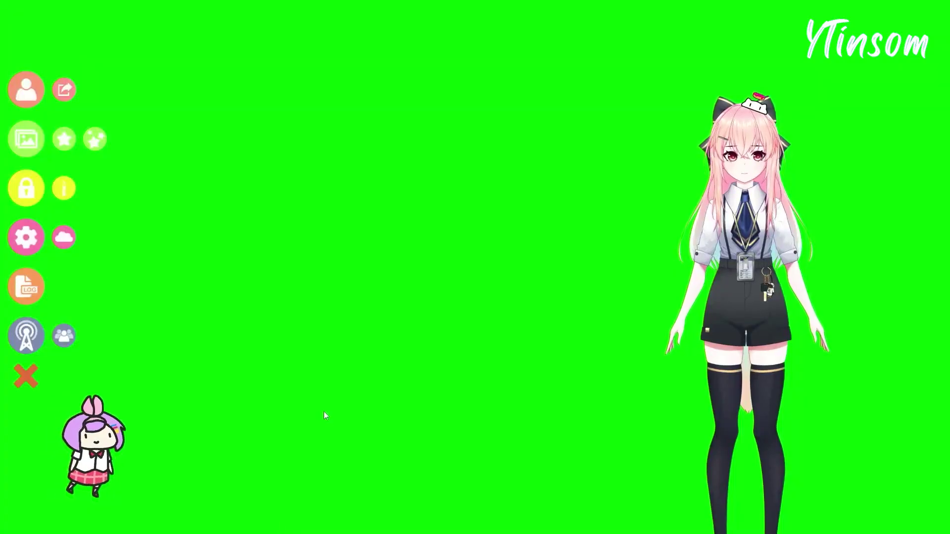
pyautogui.press('super+d')
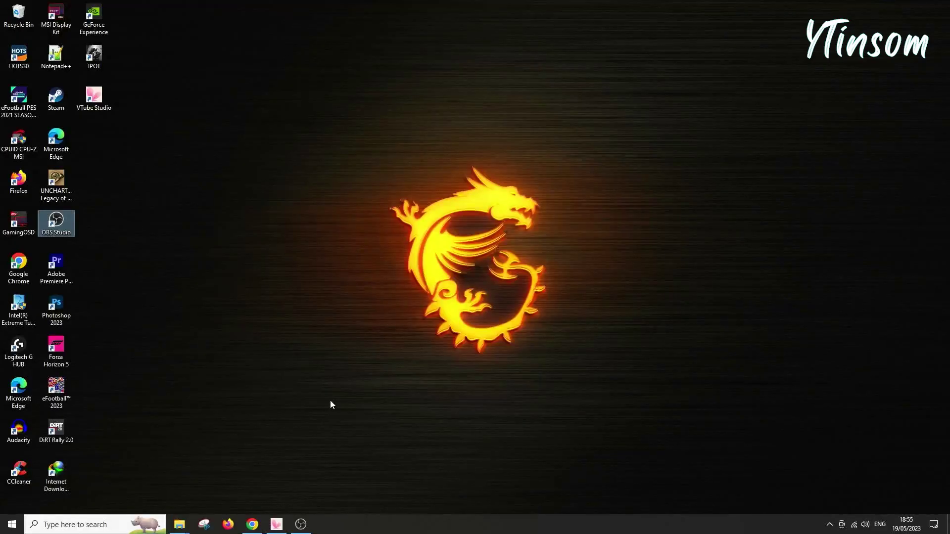